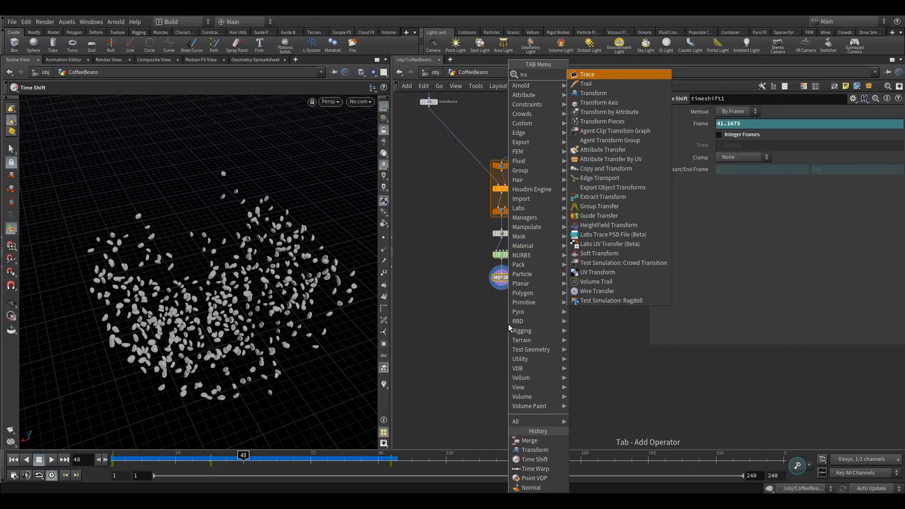
Add a Transform node fed by timeshift1 and display its output
left_click(602, 93)
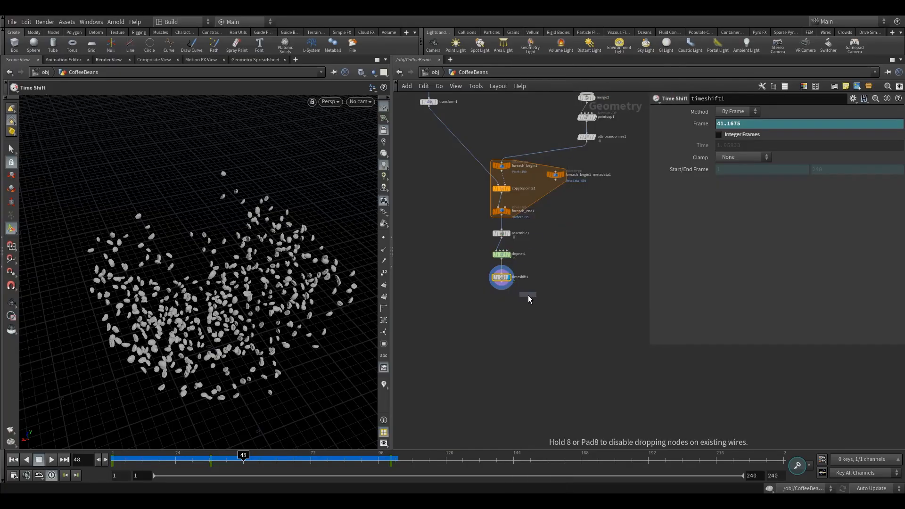
left_click(508, 293)
left_click(538, 304)
left_click(548, 306)
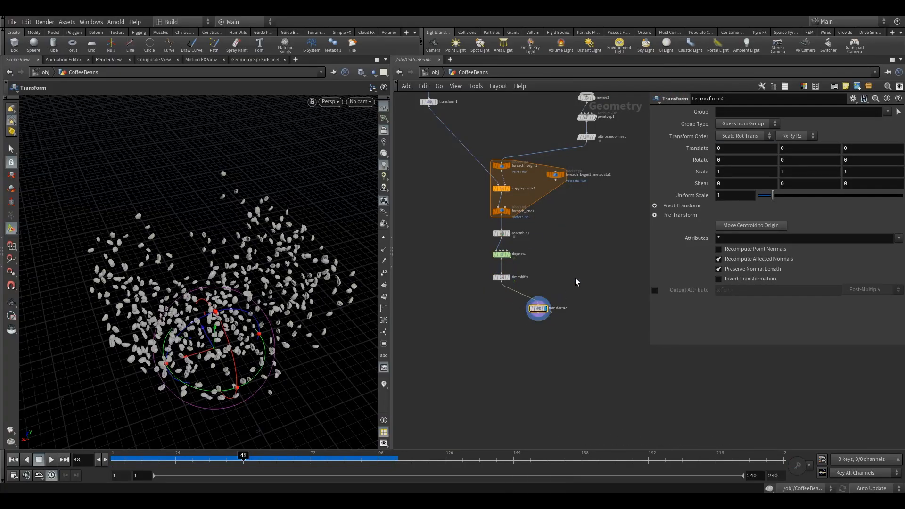
Set the uniform scale of transform2 to 1.16
left_click_drag(223, 267, 220, 249)
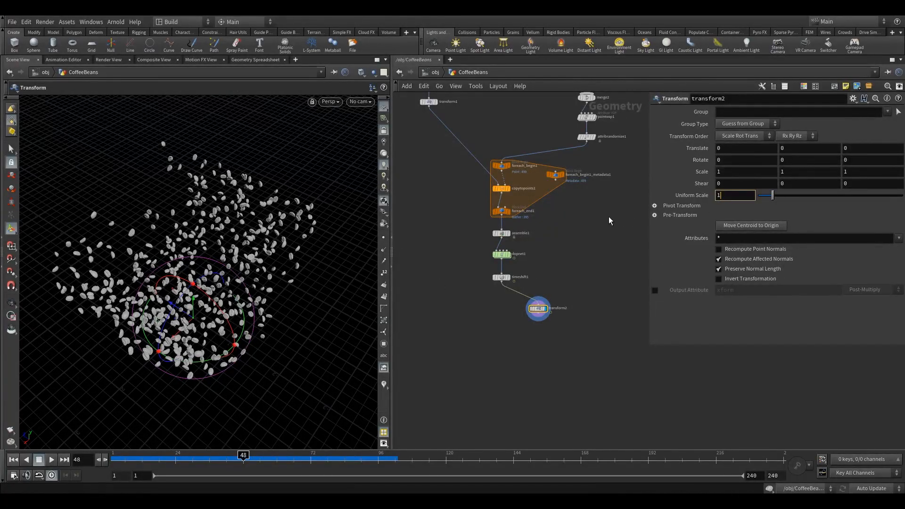
type(".16")
key("Return")
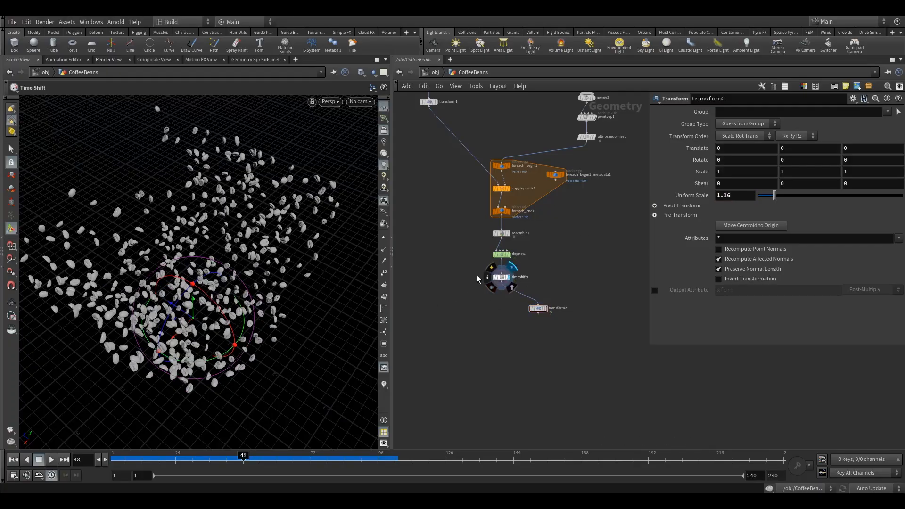
Compare the original and scaled beans, showing timeshift1 as a template while transform2 is displayed
left_click(511, 270)
left_click(501, 277)
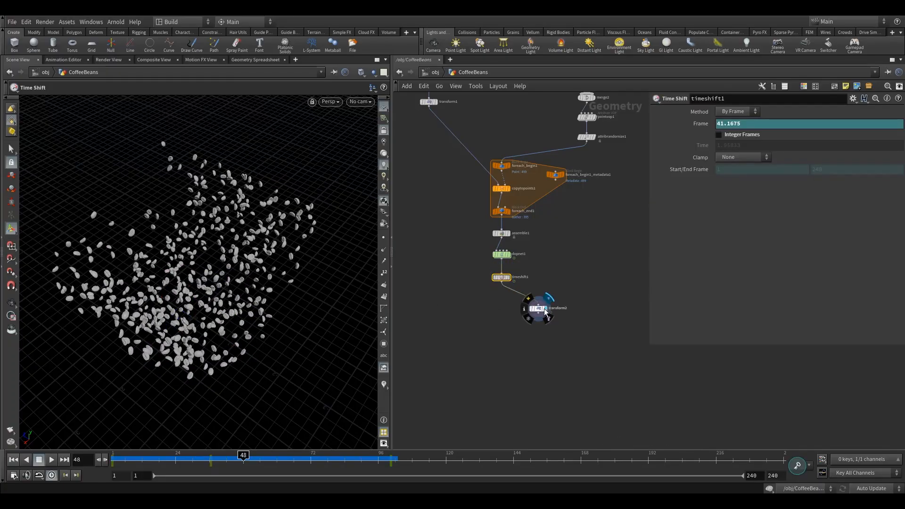
left_click(547, 314)
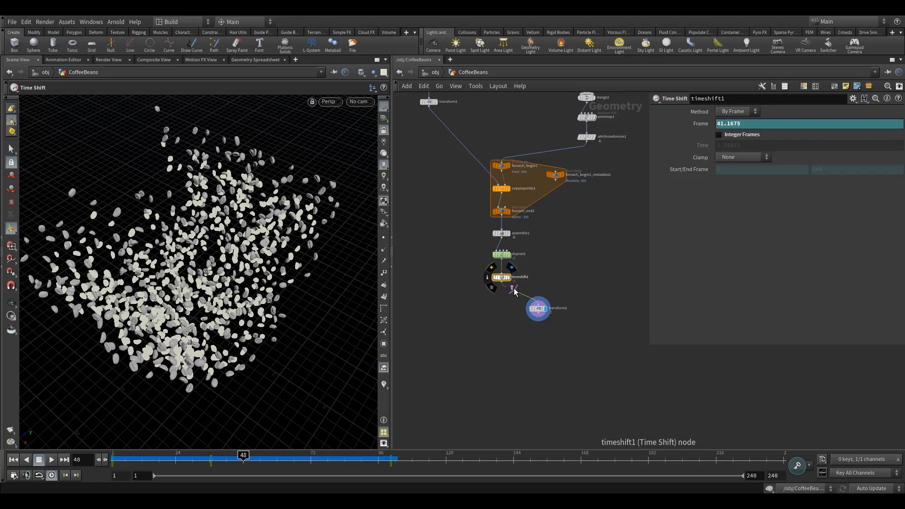
left_click(513, 288)
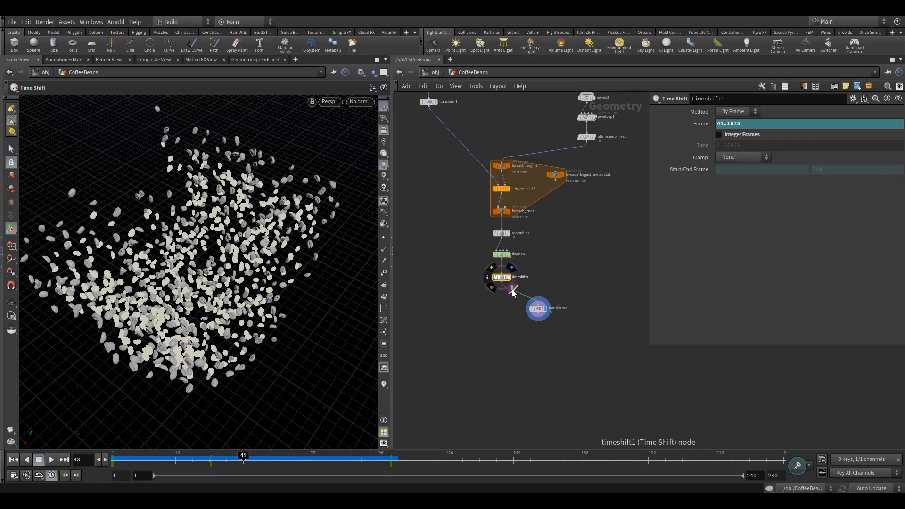
Rotate transform2 by 180 degrees around the Y axis
left_click(539, 309)
key("Escape")
left_click_drag(325, 306, 277, 270)
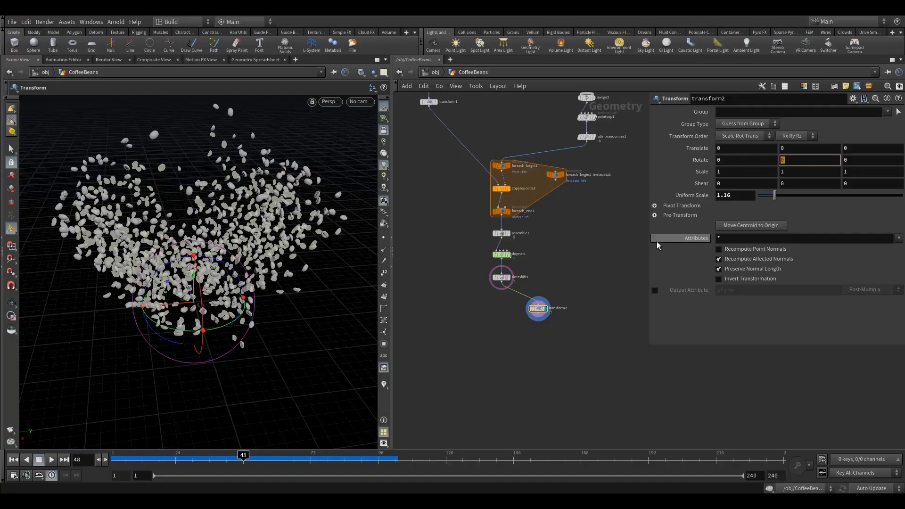
type("1")
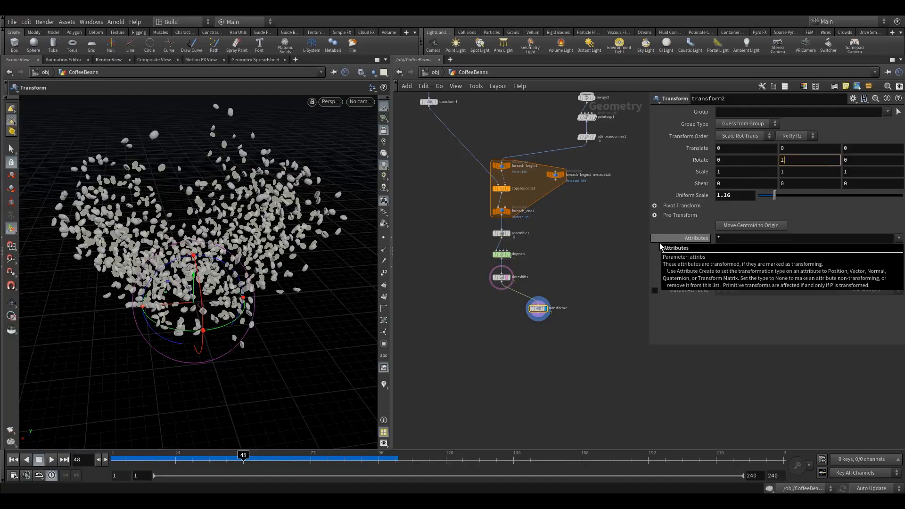
type("80")
key("Return")
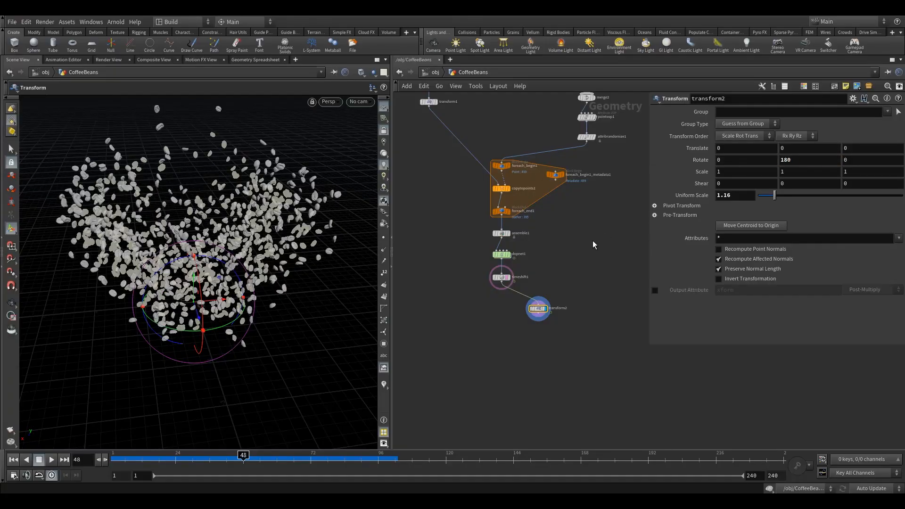
key("Escape")
Set the Z translation of transform2 to -2.6 to offset the second set of beans
left_click_drag(264, 203, 259, 230)
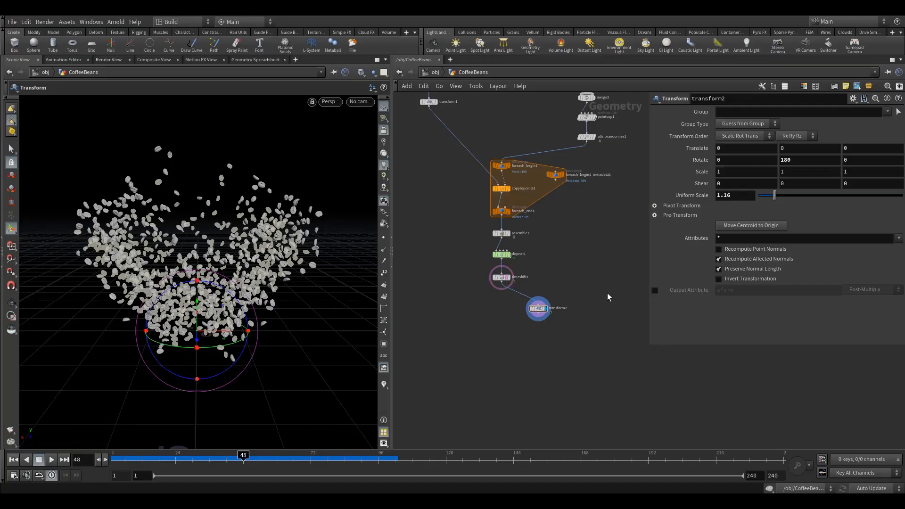
left_click_drag(140, 309, 216, 306)
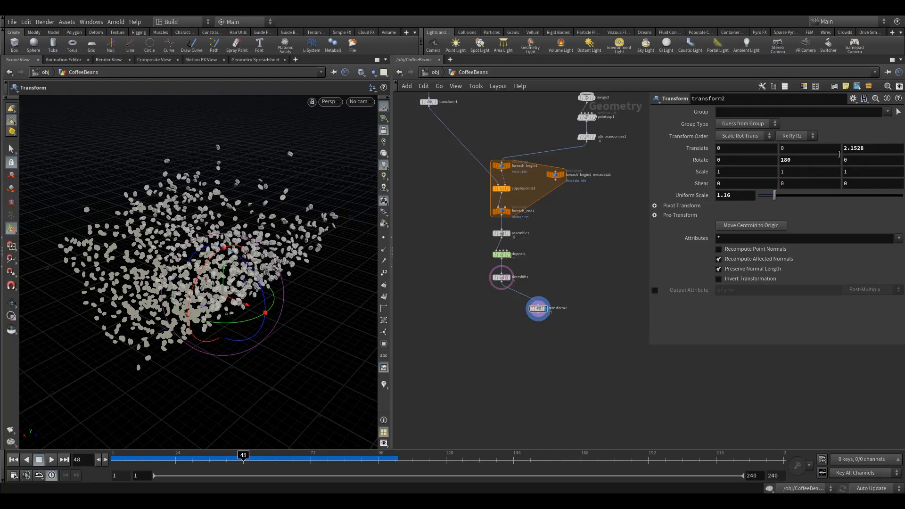
type("-2.6")
key("Return")
left_click_drag(306, 248, 198, 218, "alt")
right_click_drag(198, 218, 227, 254, "alt")
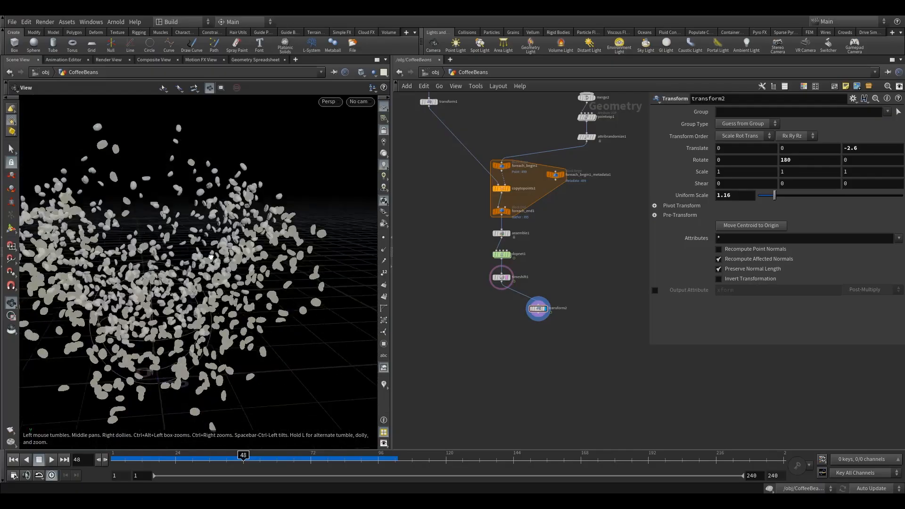
left_click_drag(226, 255, 190, 240, "alt")
left_click_drag(211, 197, 177, 203, "alt")
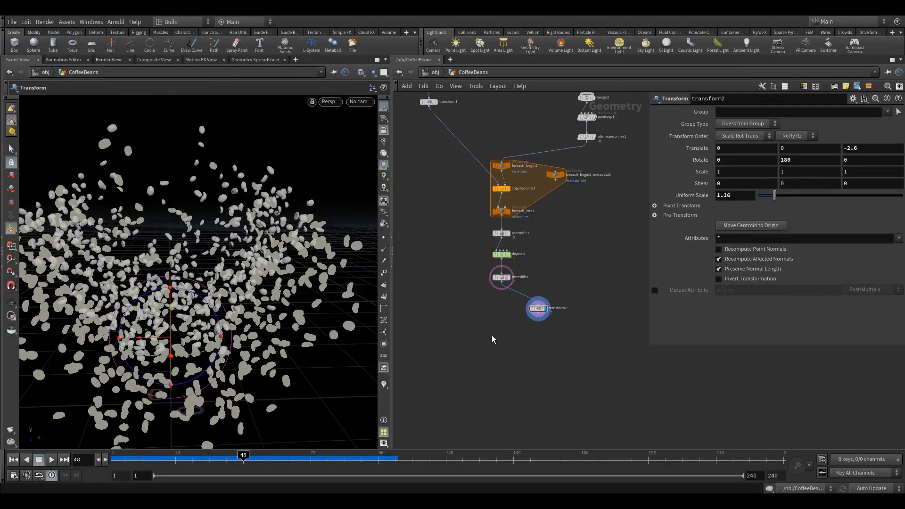
Add a Merge node combining timeshift1 and transform2, and display its result
key("Tab")
type("merg")
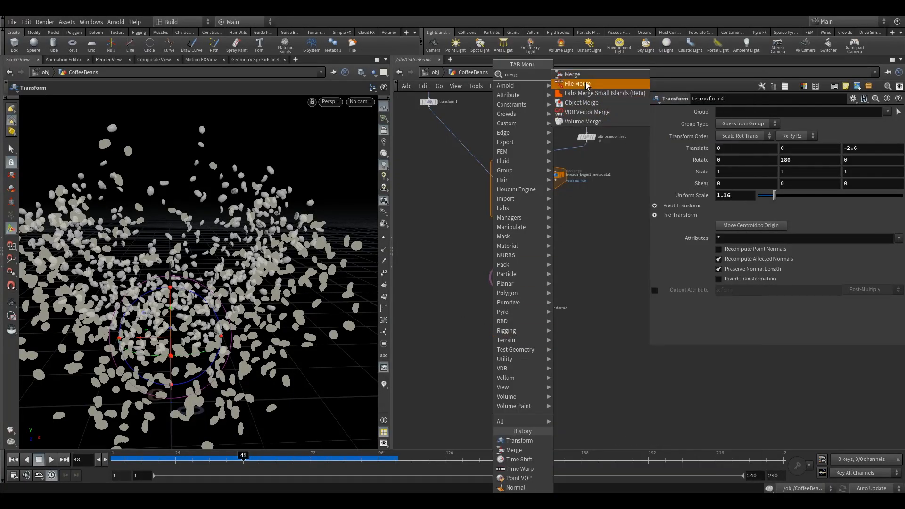
key("Return")
left_click(512, 353)
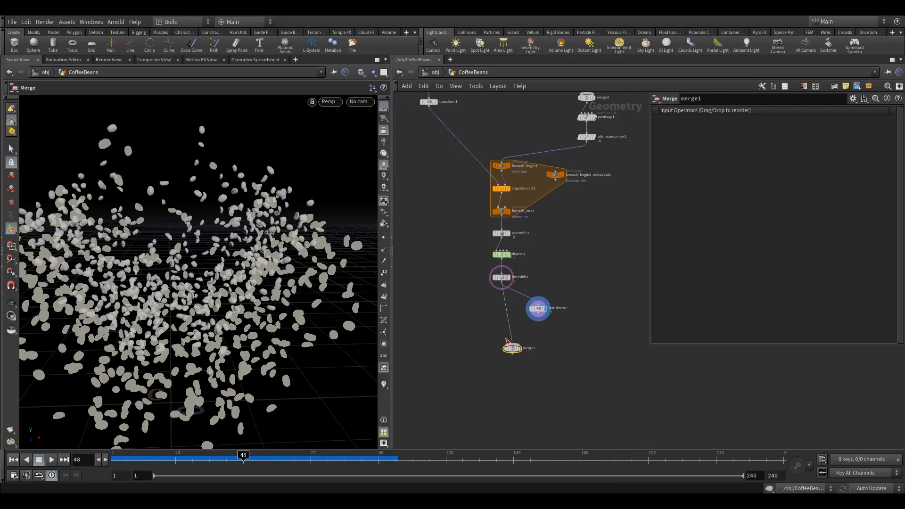
left_click_drag(507, 340, 512, 343)
mouse_move(509, 281)
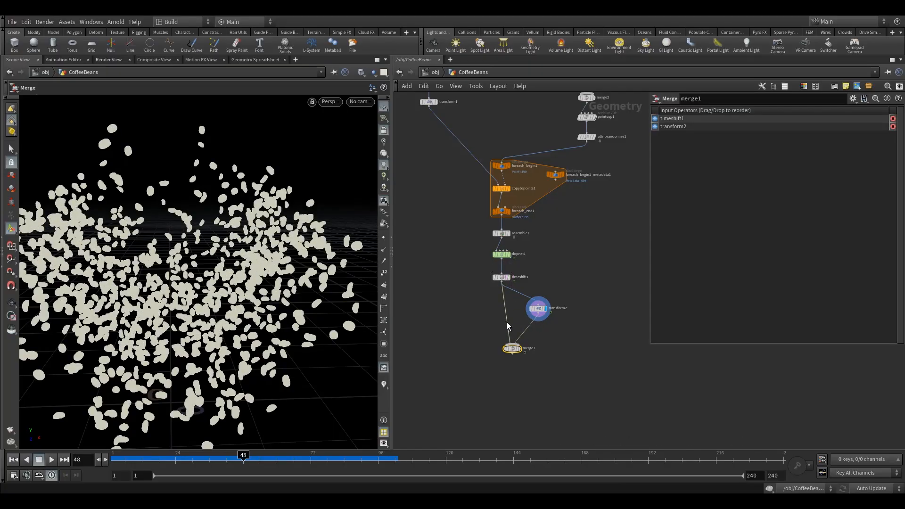
left_click(515, 349)
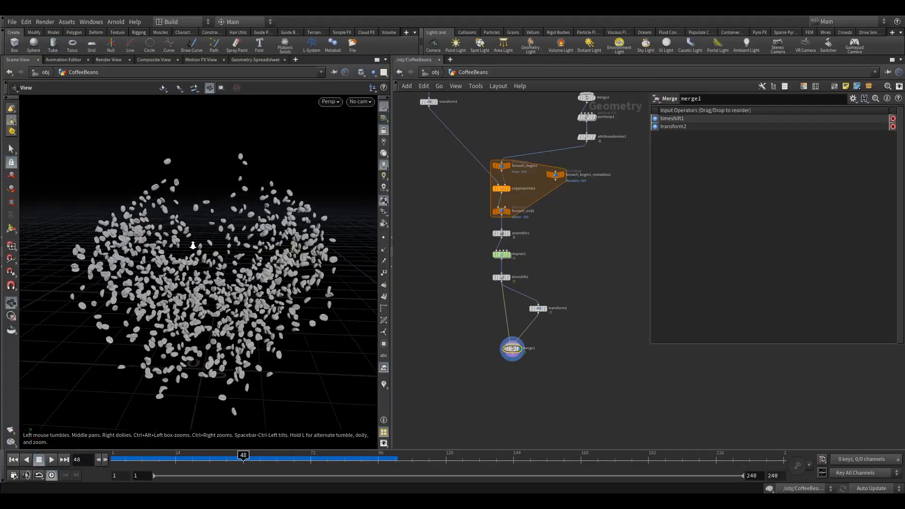
Examine the density and distribution of the merged coffee beans at frame 48
right_click_drag(193, 245, 211, 233)
left_click_drag(222, 239, 218, 224)
right_click_drag(218, 224, 236, 235)
middle_click_drag(236, 236, 224, 251)
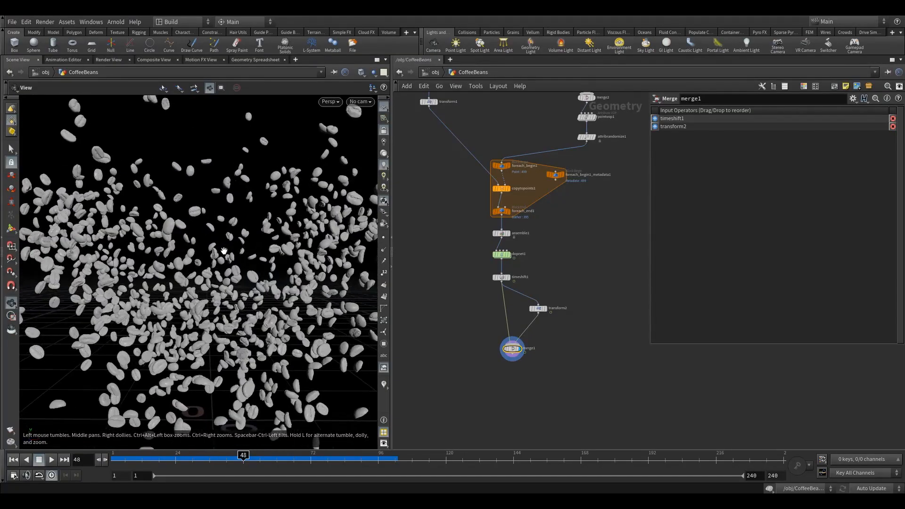
right_click_drag(224, 251, 241, 252)
middle_click_drag(243, 263, 215, 258)
mouse_move(215, 258)
right_mouse_down()
mouse_move(205, 250)
mouse_move(221, 262)
right_mouse_up()
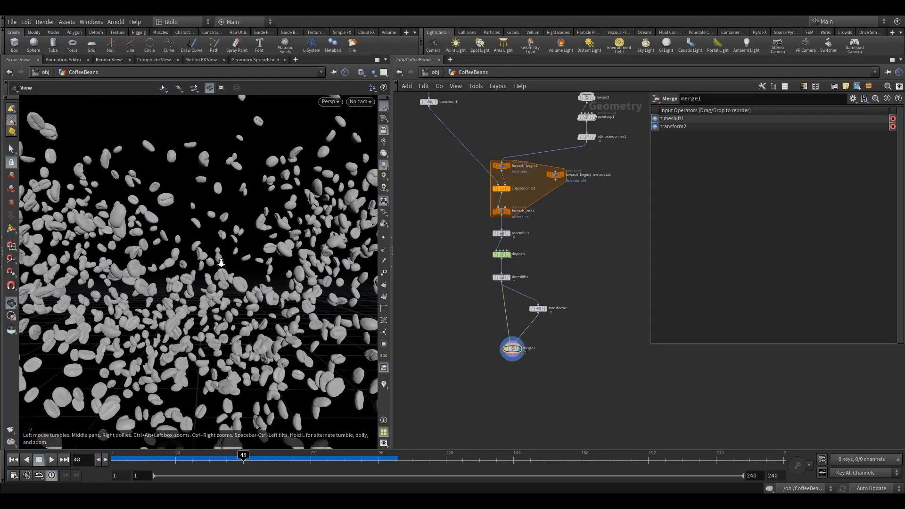
middle_click_drag(221, 263, 229, 263)
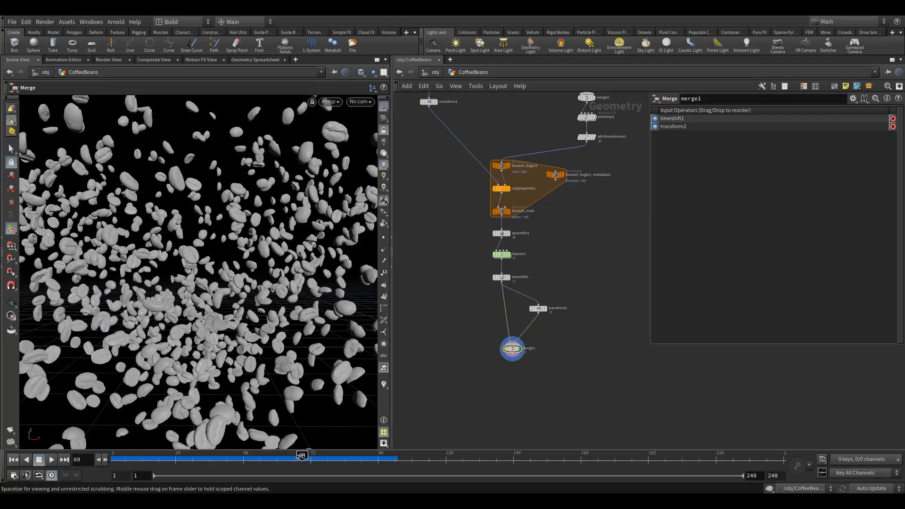
Examine the merged beans up close at frame 69, checking from several angles where the two sets overlap
left_click_drag(221, 240, 226, 264)
right_click_drag(227, 264, 325, 297)
middle_click_drag(325, 297, 236, 278)
right_click_drag(235, 278, 198, 263)
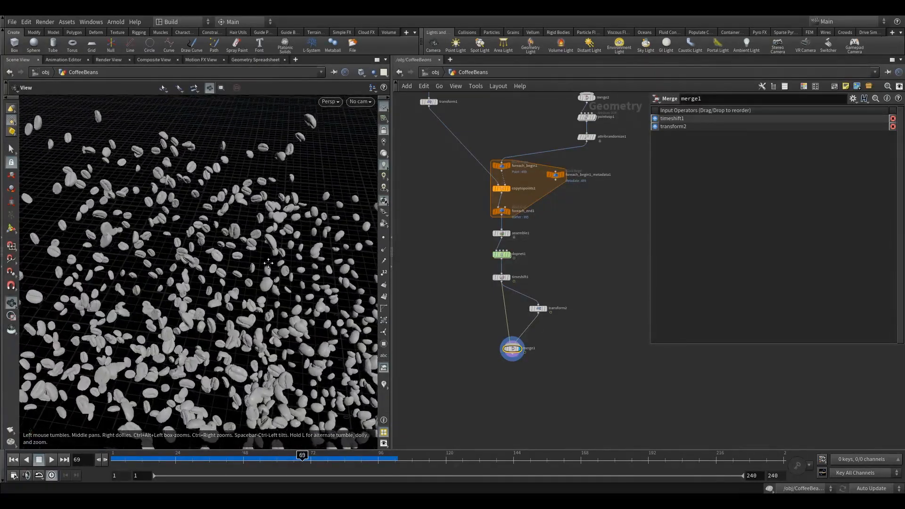
left_click_drag(198, 264, 219, 240)
middle_click_drag(219, 241, 221, 235)
right_click_drag(221, 235, 231, 223)
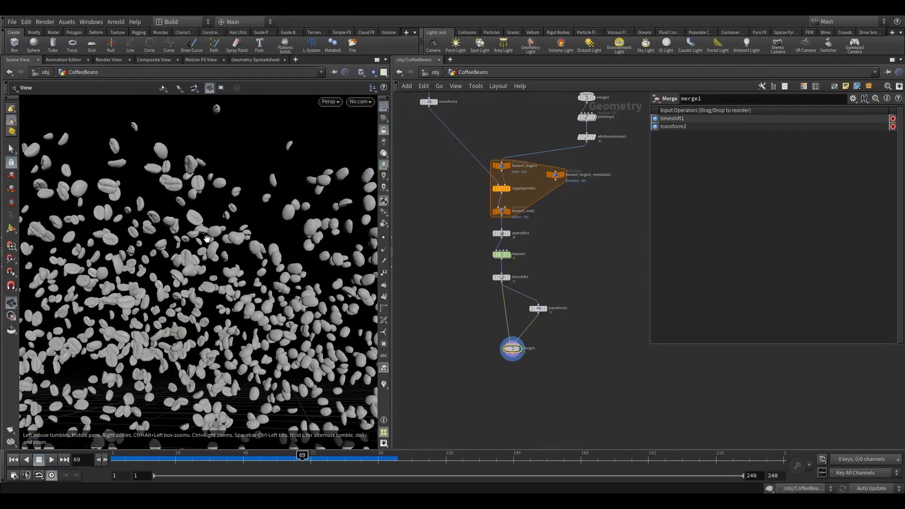
middle_click_drag(207, 238, 204, 221)
left_click_drag(204, 222, 227, 278)
mouse_move(242, 328)
right_mouse_down()
mouse_move(228, 288)
mouse_move(240, 311)
right_mouse_up()
left_click_drag(240, 311, 249, 288)
right_click_drag(249, 287, 264, 302)
middle_click_drag(264, 302, 280, 325)
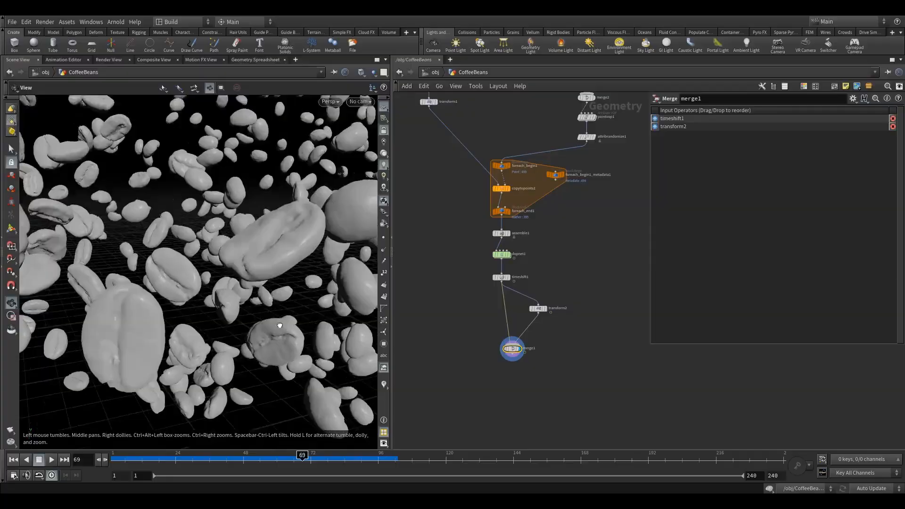
left_click_drag(279, 325, 244, 332)
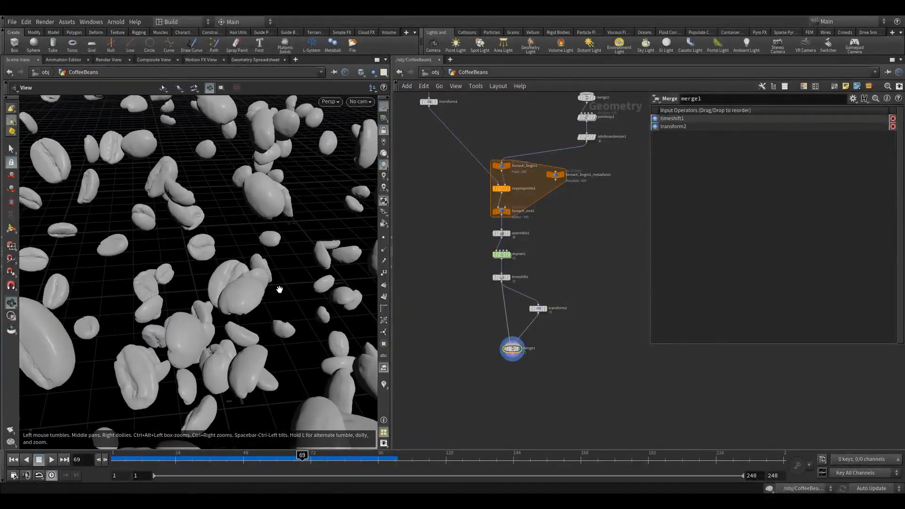
middle_click_drag(260, 305, 267, 300)
left_click_drag(181, 311, 204, 294)
right_click_drag(204, 294, 177, 257)
middle_click_drag(212, 287, 218, 261)
right_click_drag(217, 260, 254, 283)
left_click_drag(255, 283, 300, 261)
middle_click_drag(301, 261, 287, 261)
left_click_drag(288, 261, 266, 240)
right_click_drag(266, 241, 247, 260)
middle_click_drag(246, 260, 233, 250)
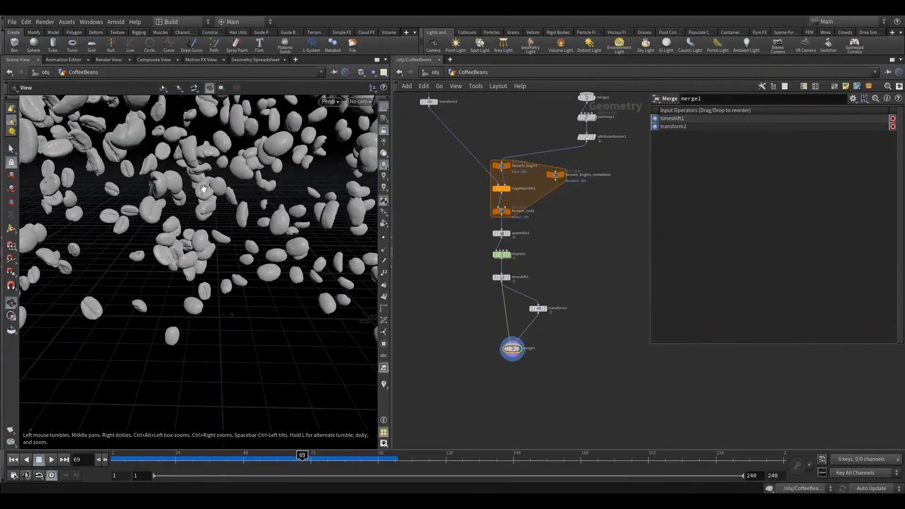
middle_click_drag(204, 188, 205, 215)
right_click_drag(205, 214, 287, 204)
middle_click_drag(287, 204, 253, 201)
mouse_move(253, 202)
left_mouse_down()
mouse_move(278, 200)
mouse_move(268, 211)
left_mouse_up()
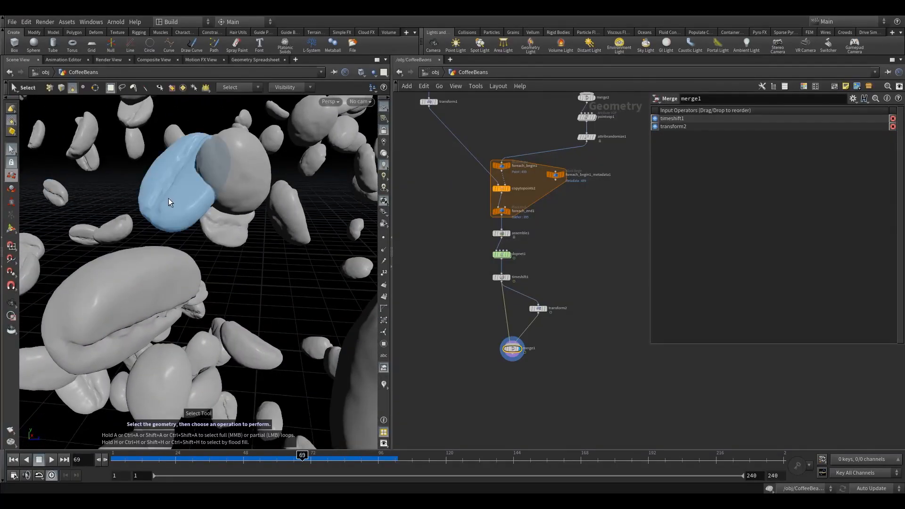
Select intersecting beans in the merged geometry to check which ones overlap
key("space")
right_click_drag(315, 202, 227, 212)
left_click_drag(226, 212, 282, 204)
right_click_drag(158, 217, 282, 214)
left_click_drag(276, 219, 240, 215)
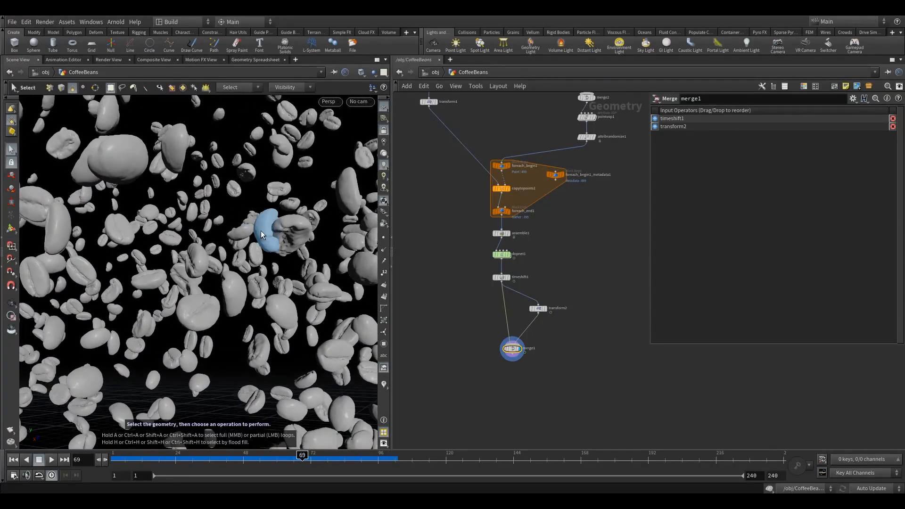
left_click(286, 228)
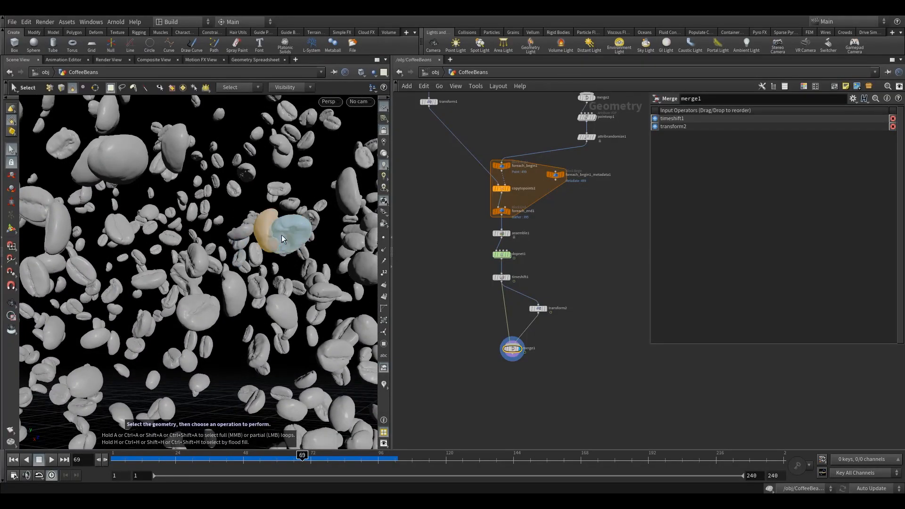
left_click(275, 230)
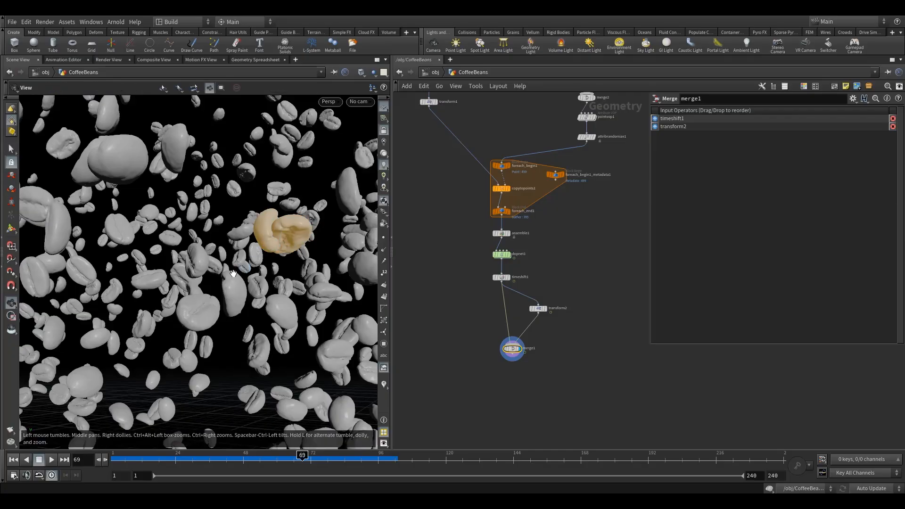
left_click_drag(233, 273, 201, 280)
left_click_drag(267, 347, 277, 354)
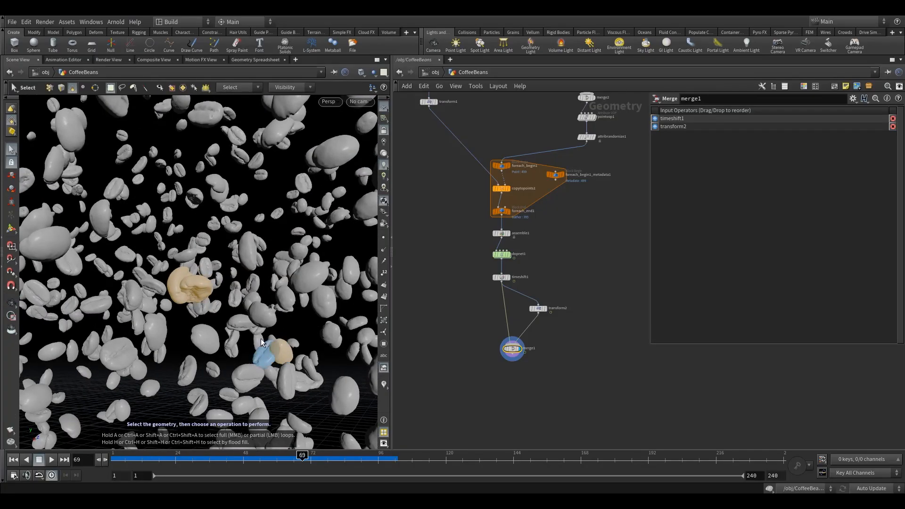
left_click(179, 282, "ctrl")
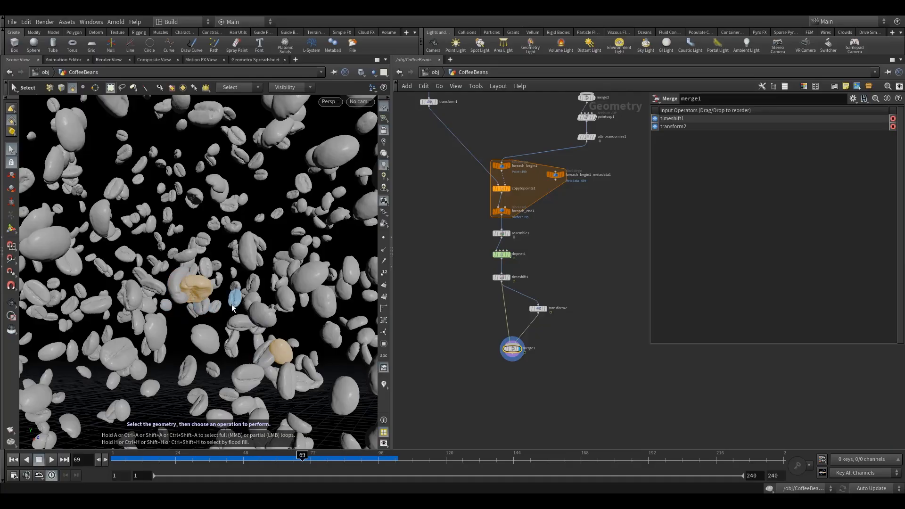
left_click_drag(235, 296, 200, 304, "alt")
right_click_drag(200, 304, 215, 286)
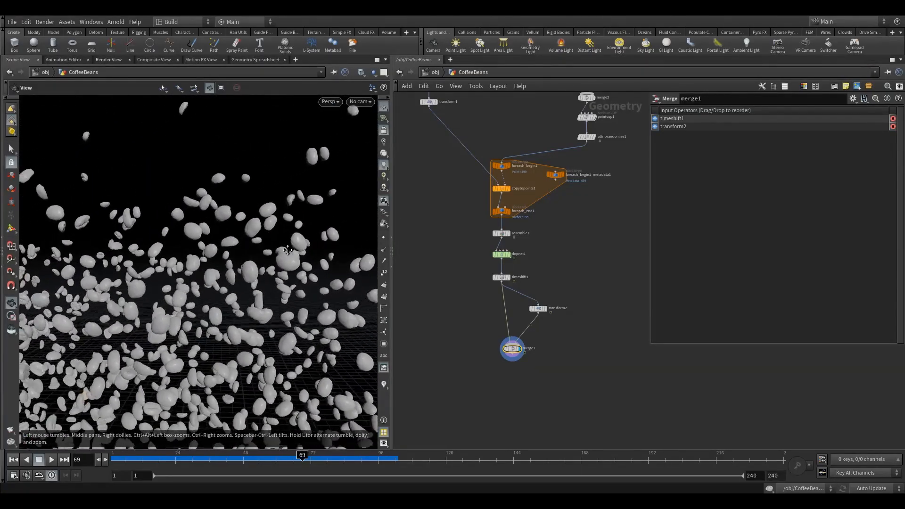
right_click_drag(287, 250, 240, 266)
left_click_drag(241, 267, 178, 263)
right_click_drag(178, 263, 343, 198)
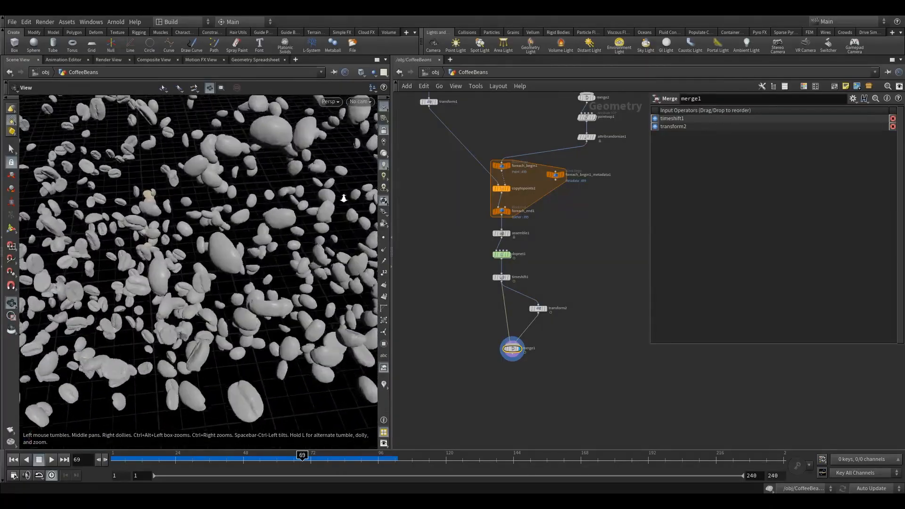
left_click_drag(344, 198, 187, 286)
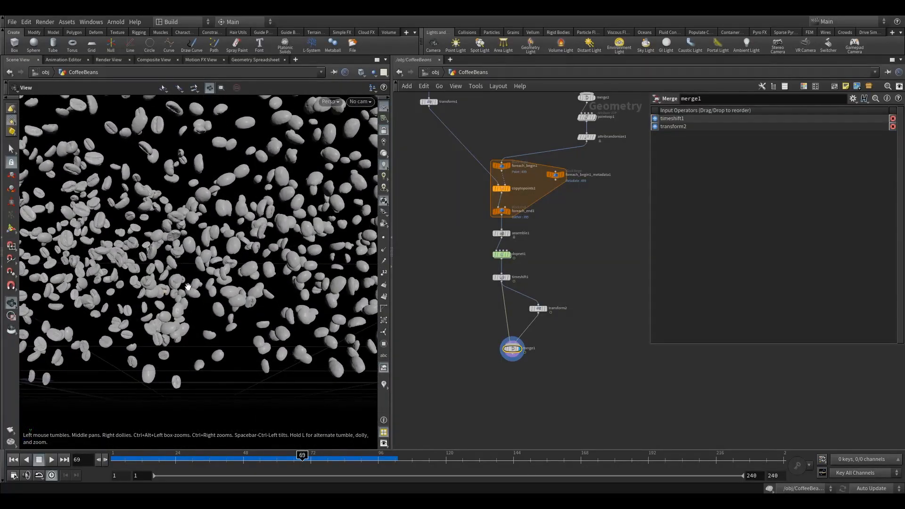
Add another intersecting bean to the selection and delete primitives 190, 456 and 984 with a Blast node placed below merge1
right_click_drag(167, 313, 200, 311)
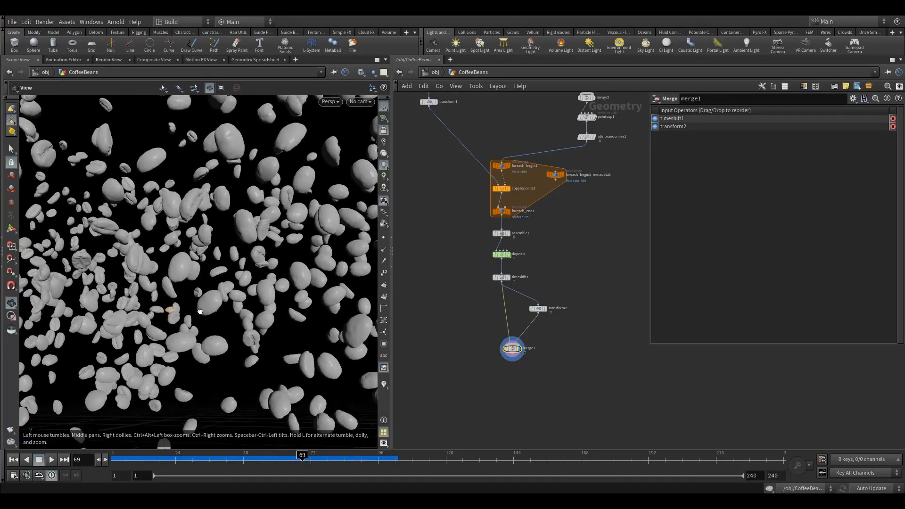
left_click_drag(200, 311, 238, 330)
right_click_drag(238, 330, 242, 295)
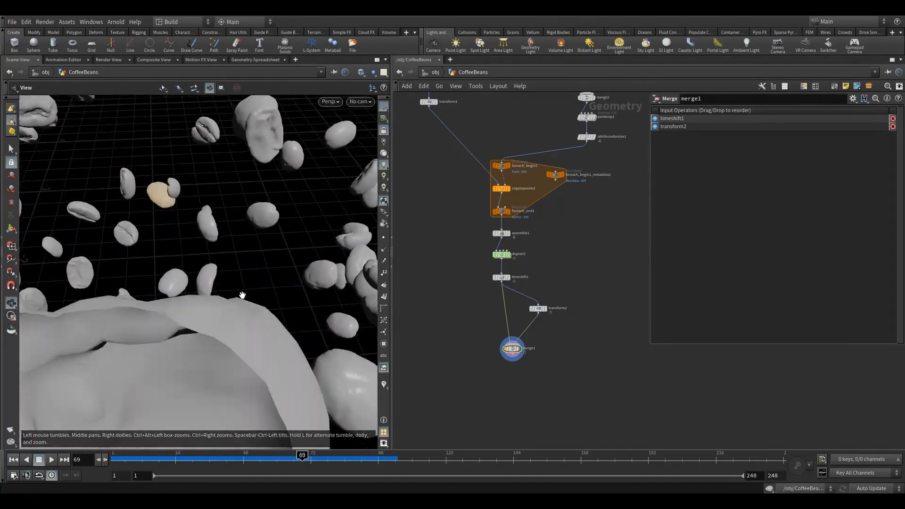
left_click_drag(243, 295, 202, 313)
mouse_move(202, 312)
right_mouse_down()
mouse_move(257, 277)
mouse_move(189, 303)
right_mouse_up()
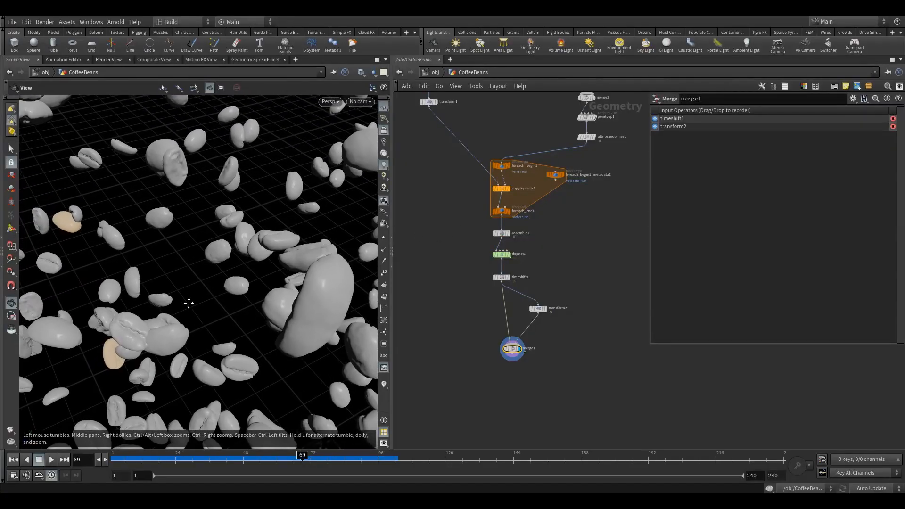
middle_click_drag(189, 303, 251, 295)
left_click_drag(250, 295, 267, 295)
middle_click_drag(267, 294, 267, 218)
key("s")
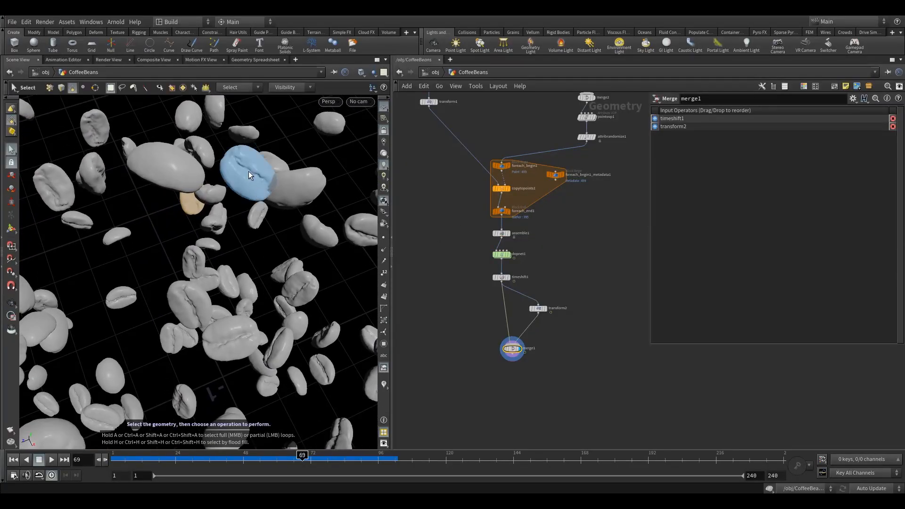
left_click(250, 182, "shift")
key("Delete")
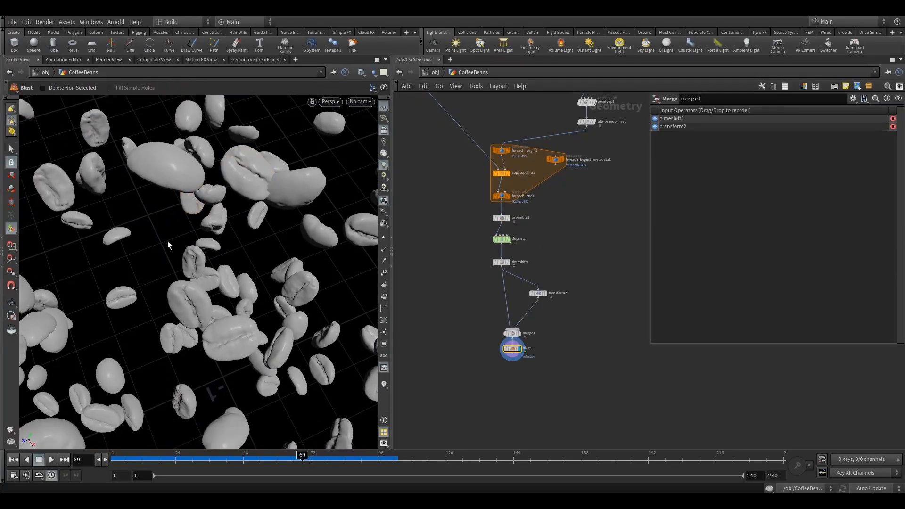
key("Escape")
right_click_drag(285, 205, 186, 266)
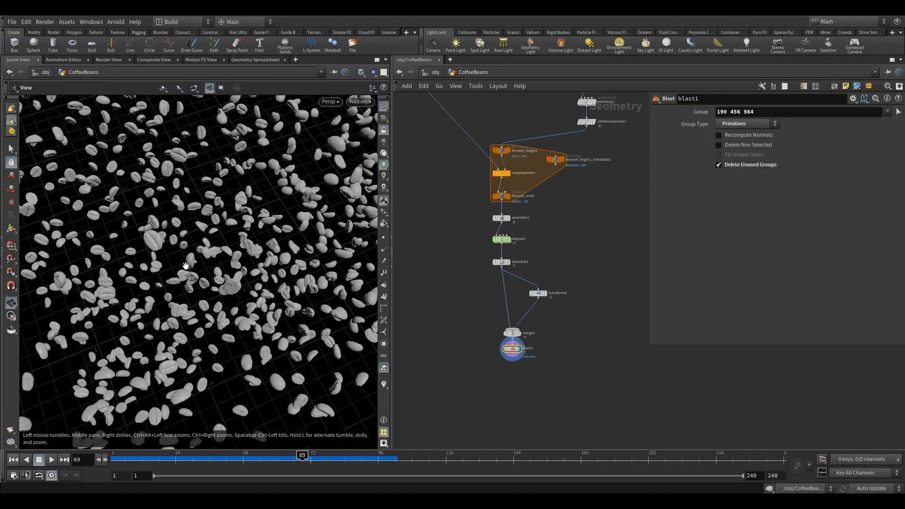
left_click_drag(510, 369, 514, 379)
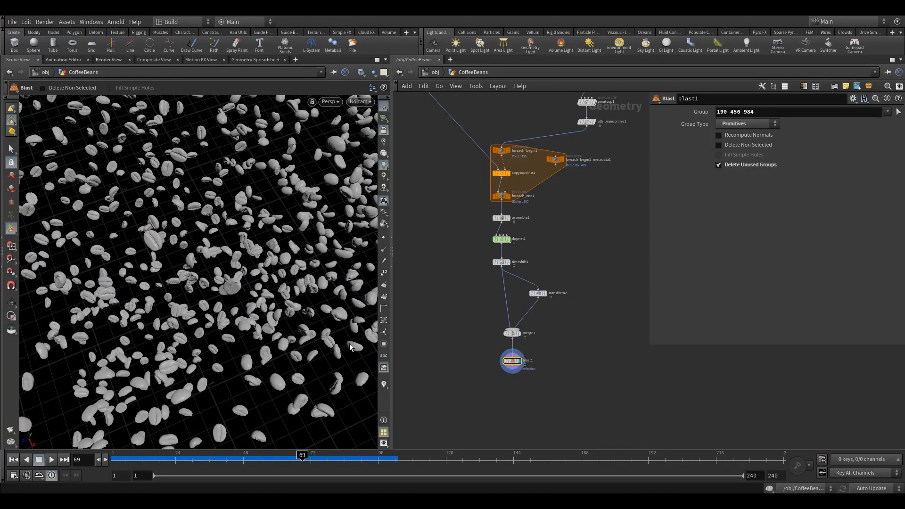
Check the remaining beans from a wider view and go up from the CoffeeBeans network to the object level
right_click_drag(303, 292, 259, 317)
left_click_drag(259, 317, 326, 243)
right_click_drag(325, 243, 379, 225)
mouse_move(227, 283)
middle_mouse_down()
mouse_move(269, 251)
mouse_move(219, 283)
middle_mouse_up()
right_click_drag(218, 283, 238, 278)
left_click(434, 72)
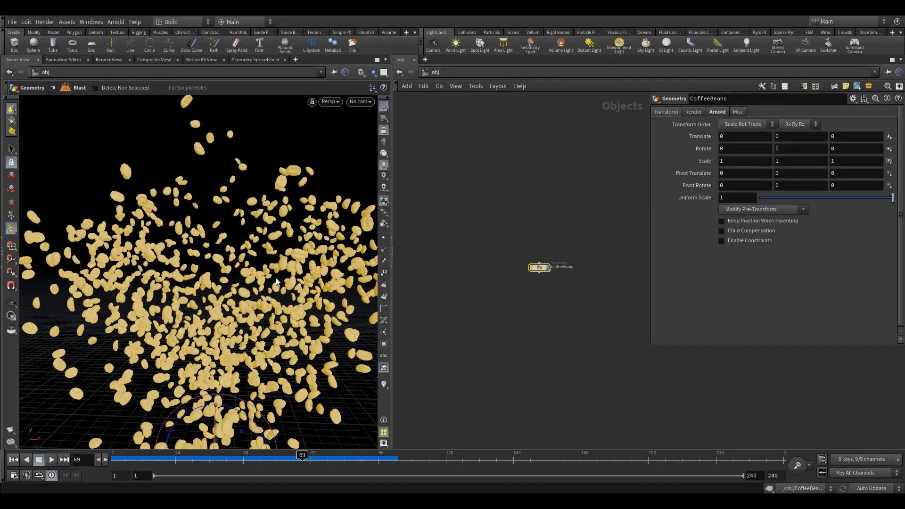
Frame the cloud of beans in perspective and create a camera from the current view
key("Escape")
left_click_drag(276, 278, 206, 287)
right_click_drag(234, 248, 259, 248)
middle_click_drag(211, 242, 229, 253)
right_click_drag(230, 253, 244, 251)
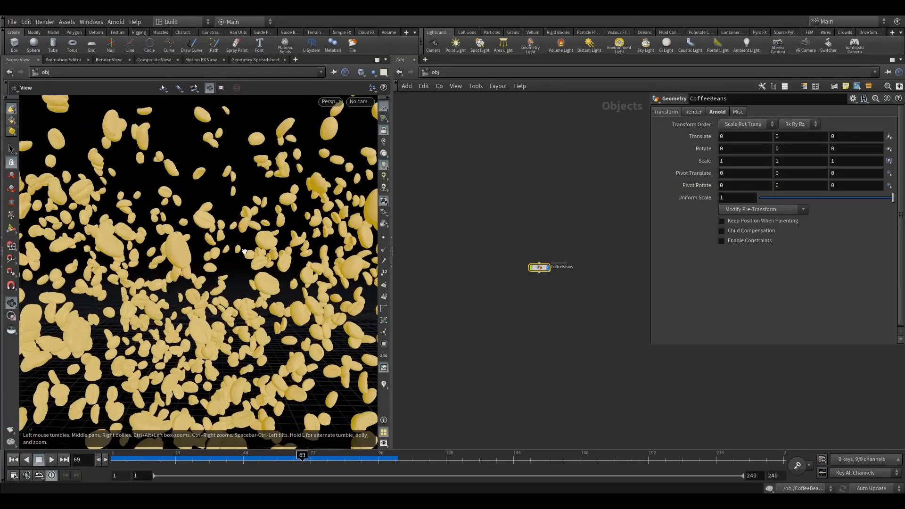
left_click_drag(244, 251, 271, 248)
left_click(488, 320)
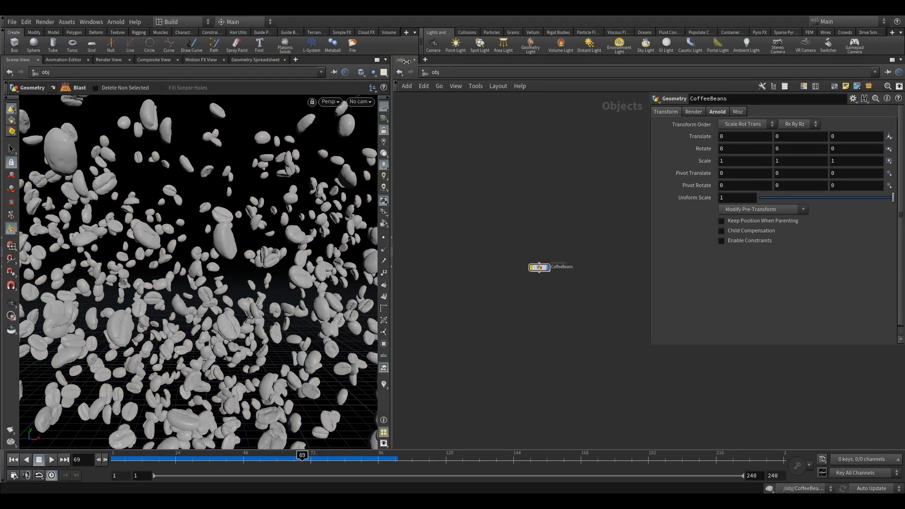
left_click(433, 45)
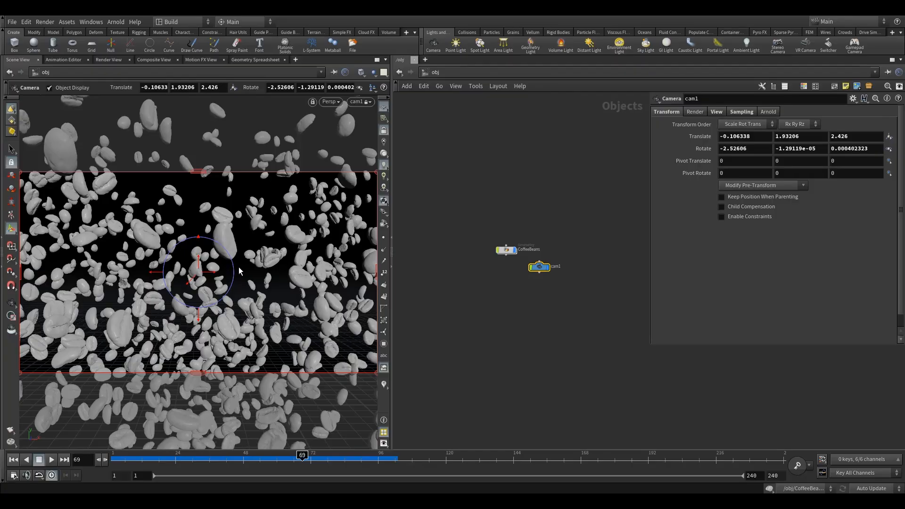
Look through cam1 and reposition it with the view tied to the camera, moving back and looking slightly down on the beans
left_click(359, 102)
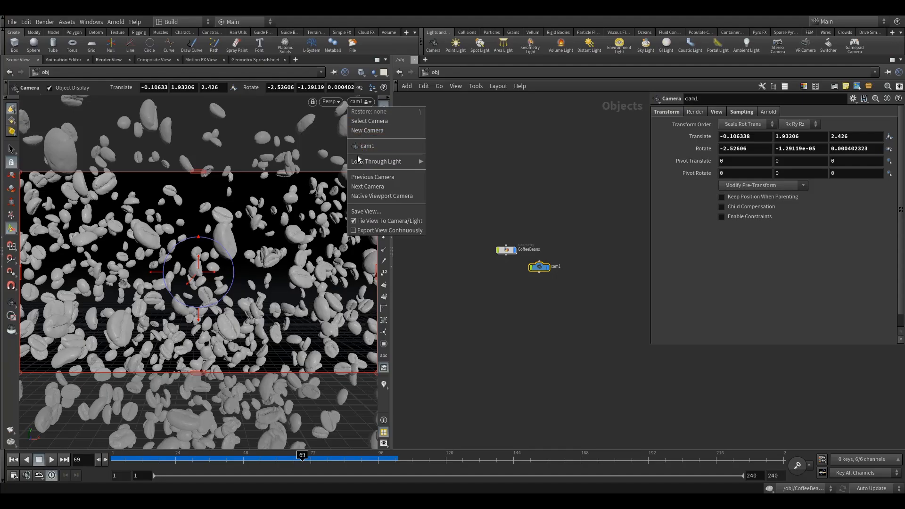
left_click(375, 149)
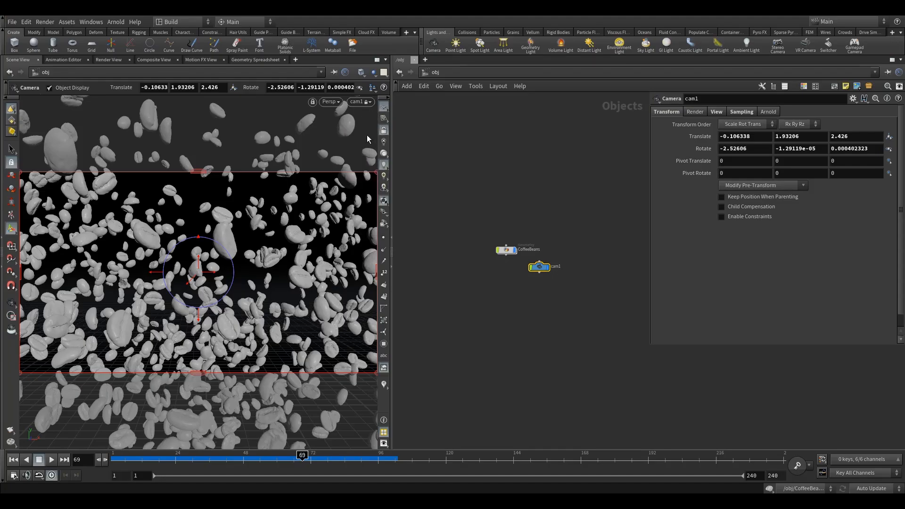
left_click_drag(282, 246, 183, 231, "alt")
right_click_drag(183, 232, 203, 231, "alt")
left_click_drag(203, 231, 227, 235, "alt")
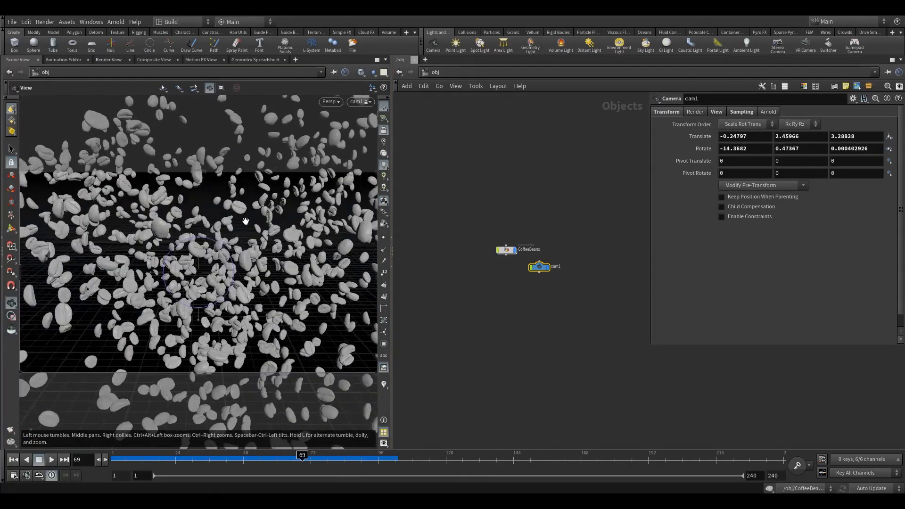
middle_click_drag(227, 235, 219, 237, "alt")
Unlock the view from cam1 and examine the camera's placement relative to the beans from outside
left_click(384, 129)
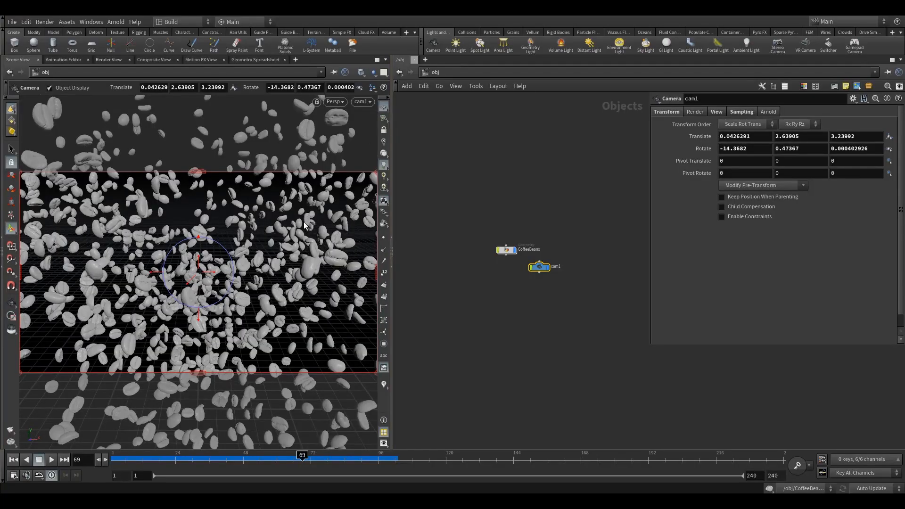
right_click_drag(304, 232, 289, 231, "alt")
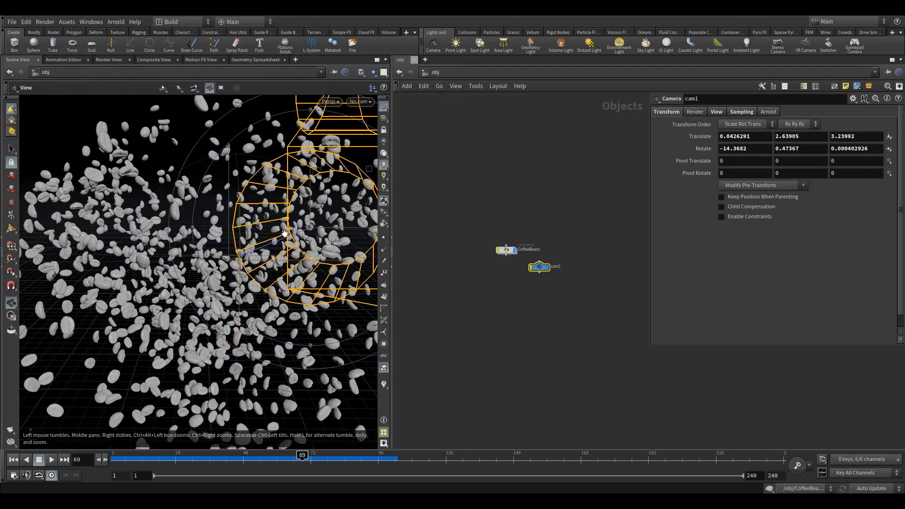
left_click_drag(289, 232, 323, 231, "alt")
right_click_drag(323, 231, 194, 268, "alt")
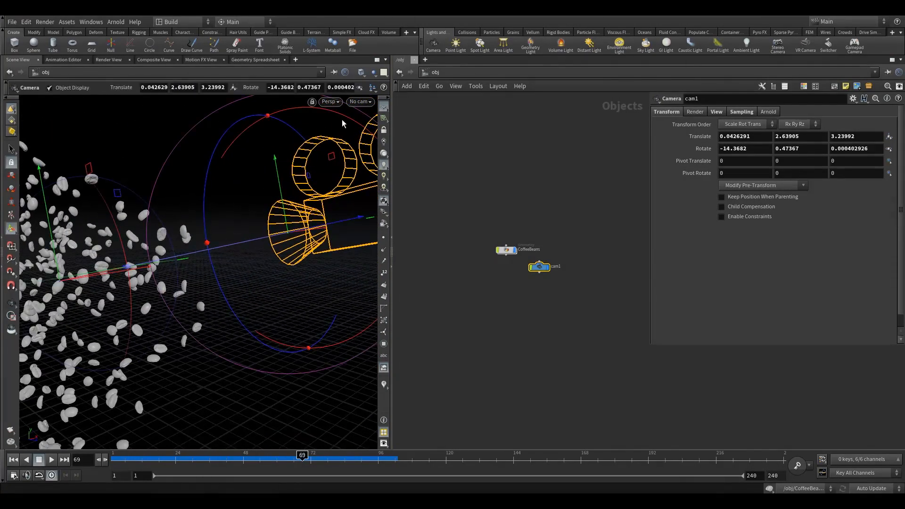
Look through cam1 again, lock the camera to the view and reframe the beans from a lower, closer position
left_click(359, 104)
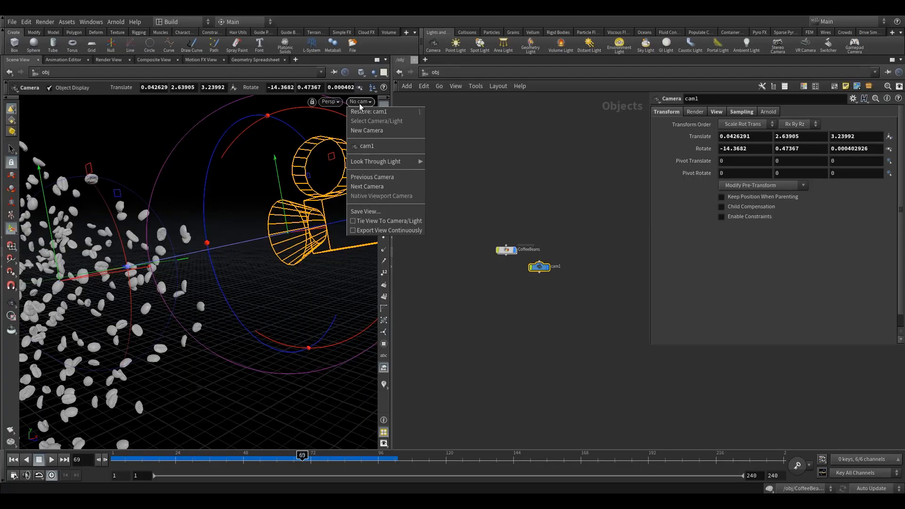
left_click(369, 146)
left_click(384, 130)
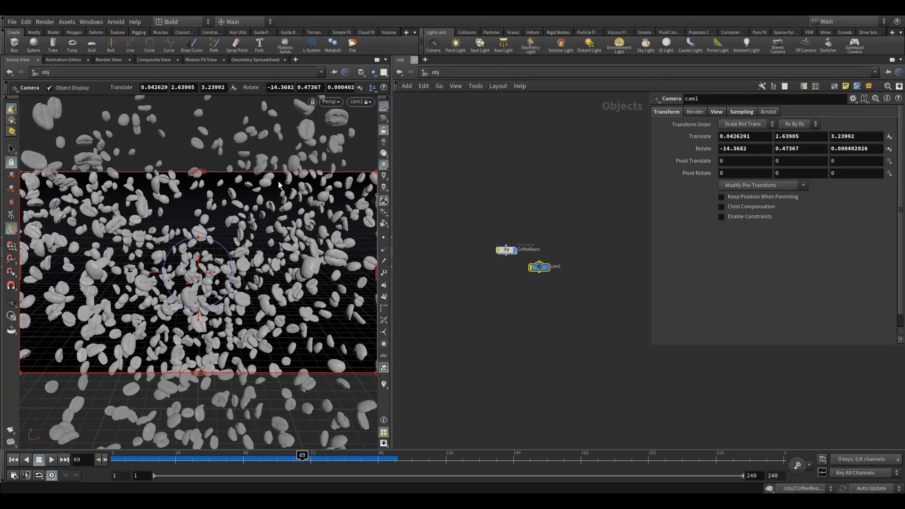
left_click_drag(259, 216, 238, 239, "alt")
middle_click_drag(239, 239, 232, 247, "alt")
right_click_drag(232, 246, 293, 262, "alt")
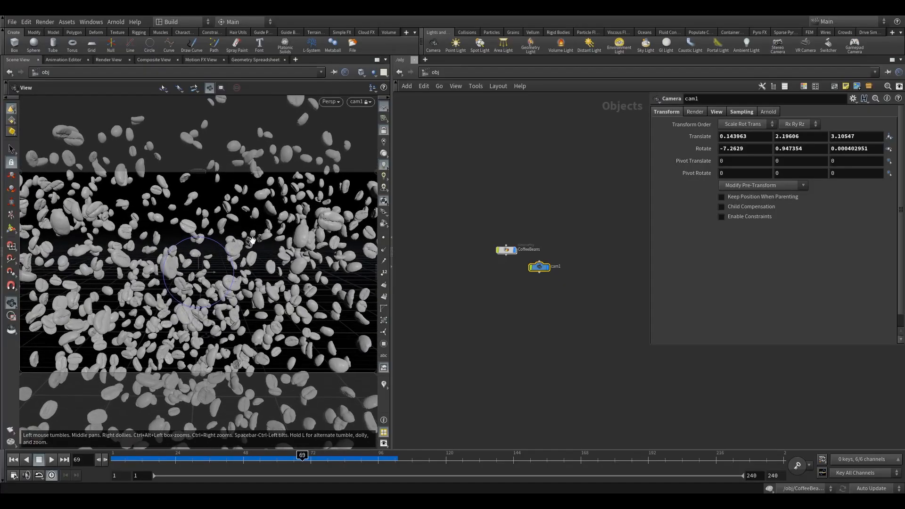
right_click_drag(232, 228, 264, 240, "alt")
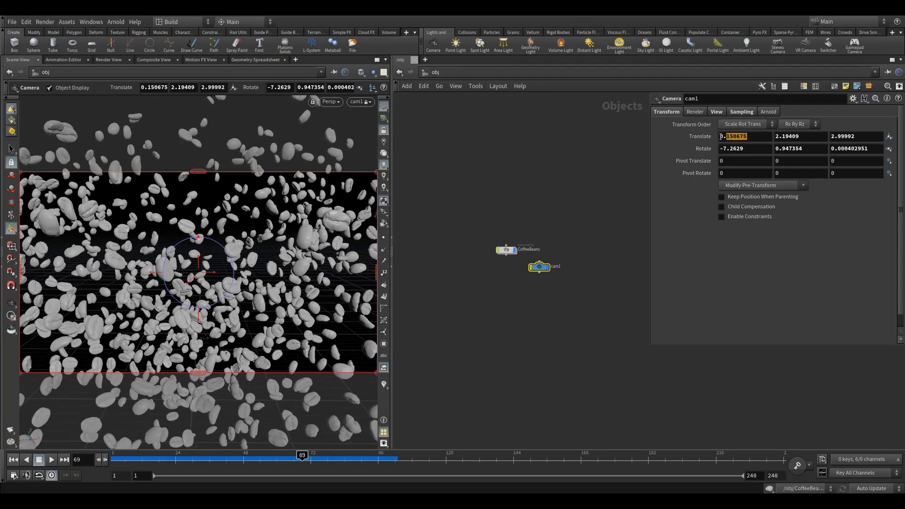
Set cam1's X translation to 0 and its Y translation to 1.5
type("0")
key("Return")
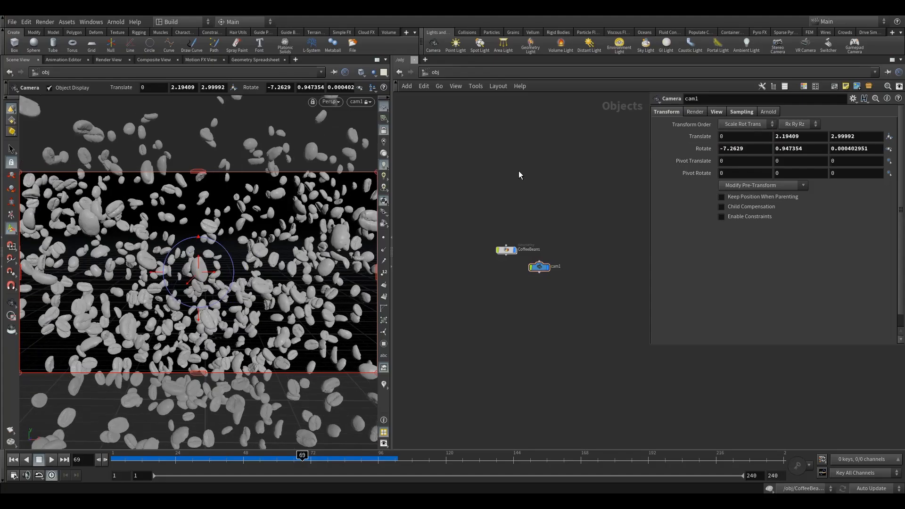
left_click(807, 137)
key("Return")
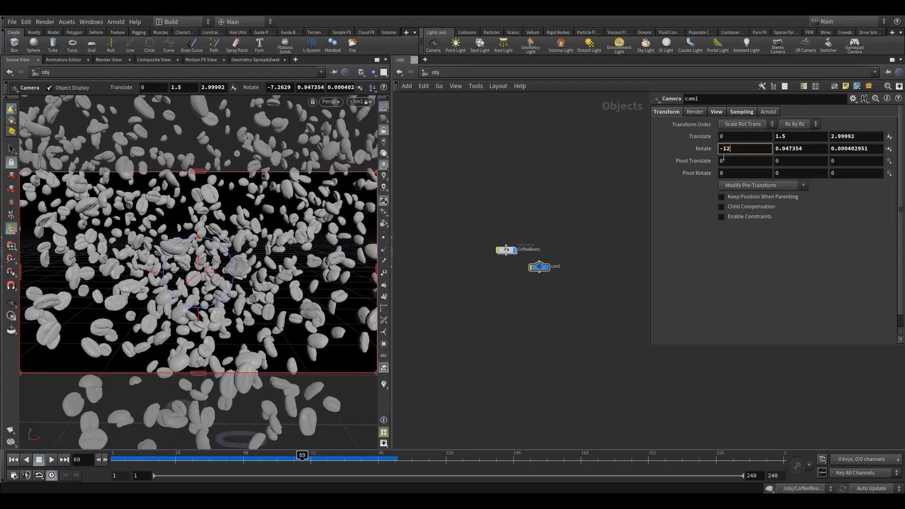
Set cam1's rotation to -12 in X, 0 in Y and 0 in Z
key("Return")
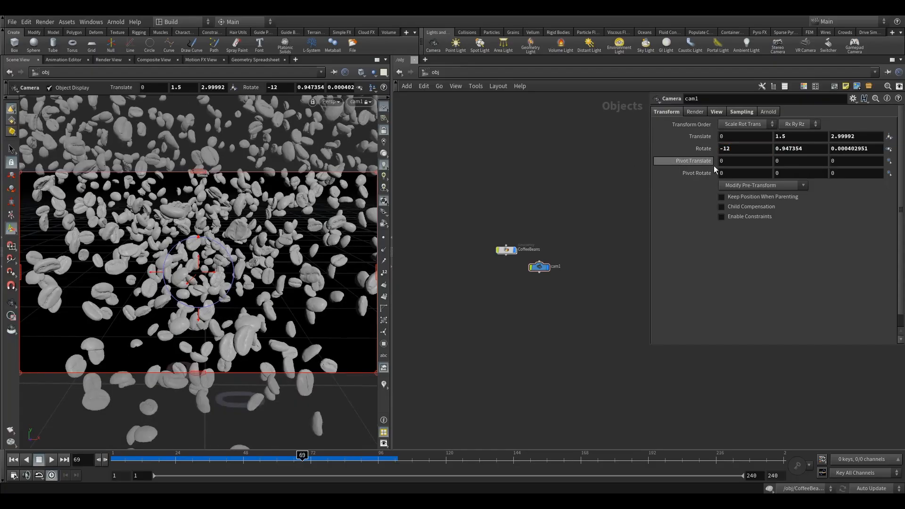
key("Tab")
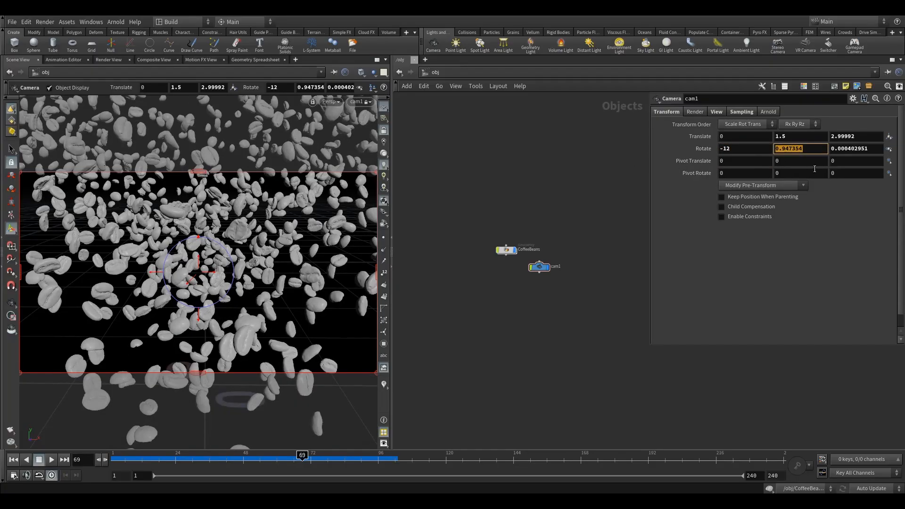
type("0")
key("Tab")
type("0")
key("Return")
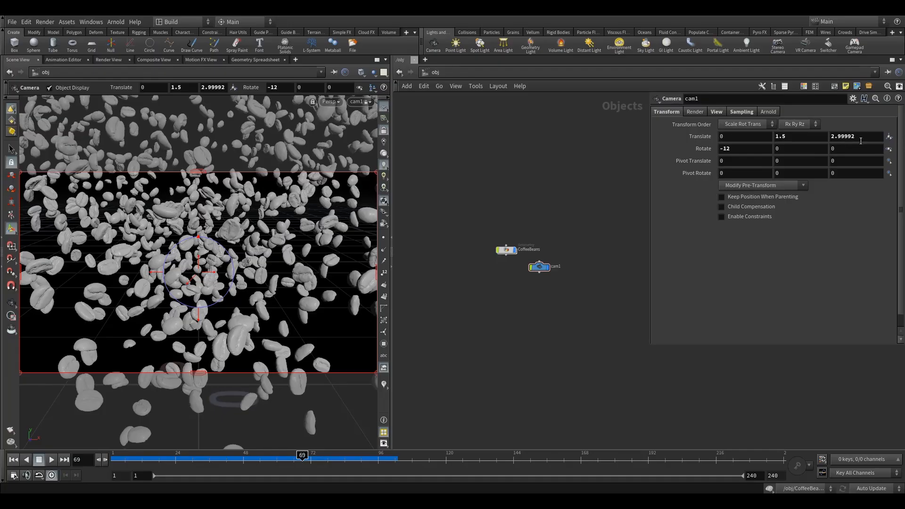
Set cam1's Z translation to 2 to bring the camera closer to the beans
left_click_drag(831, 135, 829, 137)
type("2")
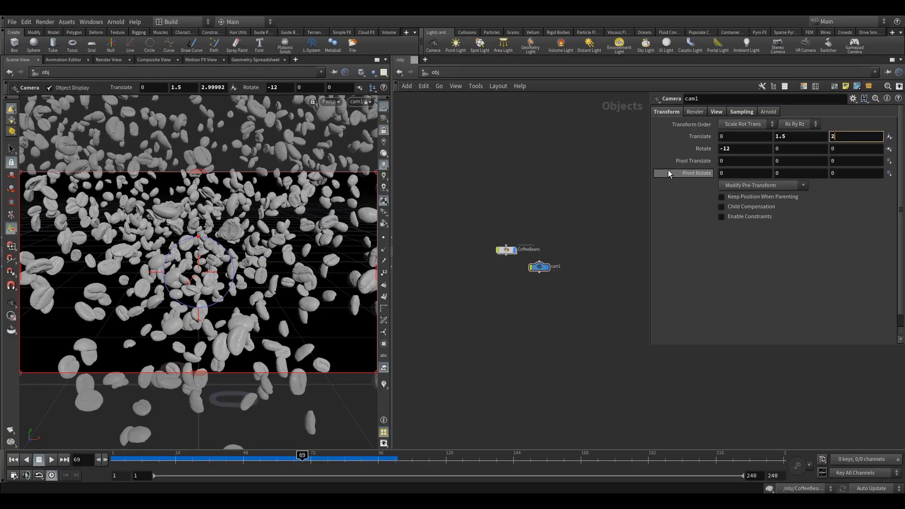
key("Return")
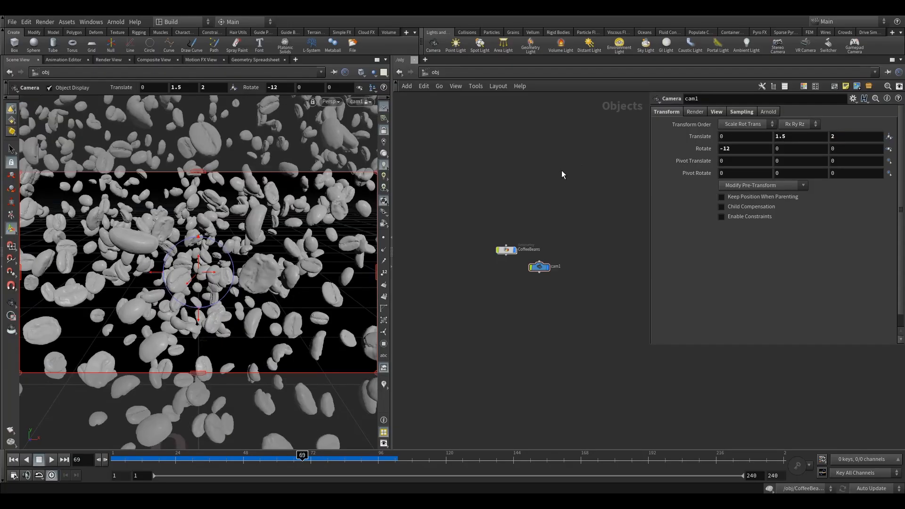
Play the simulation through cam1 from the start and return to frame 1
left_click_drag(275, 454, 98, 457)
left_click(52, 459)
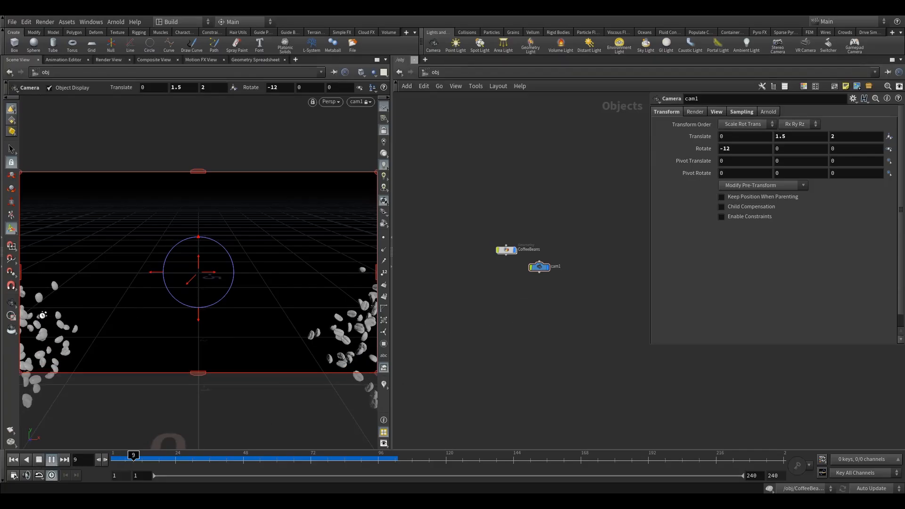
left_click(39, 460)
left_click(13, 459)
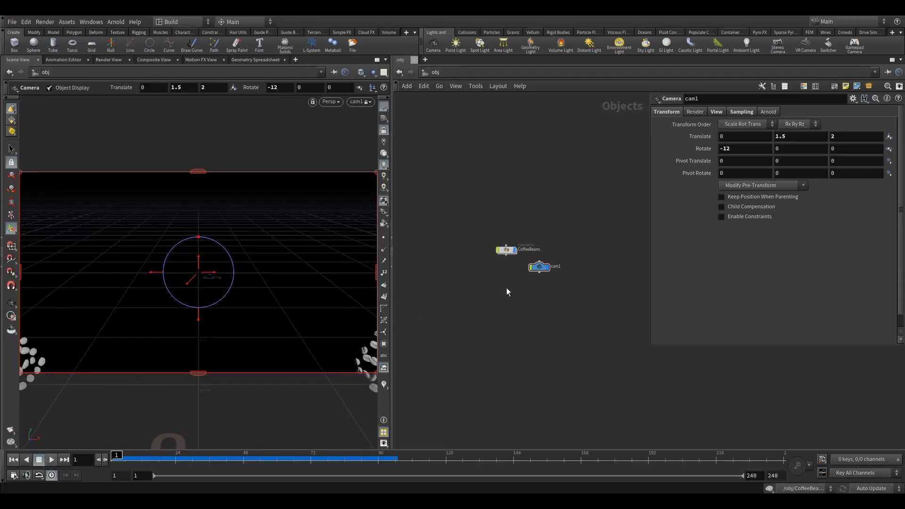
Maximize the scene view, switch to the Select tool to hide the camera handles, and render a flipbook through cam1
left_click(376, 60)
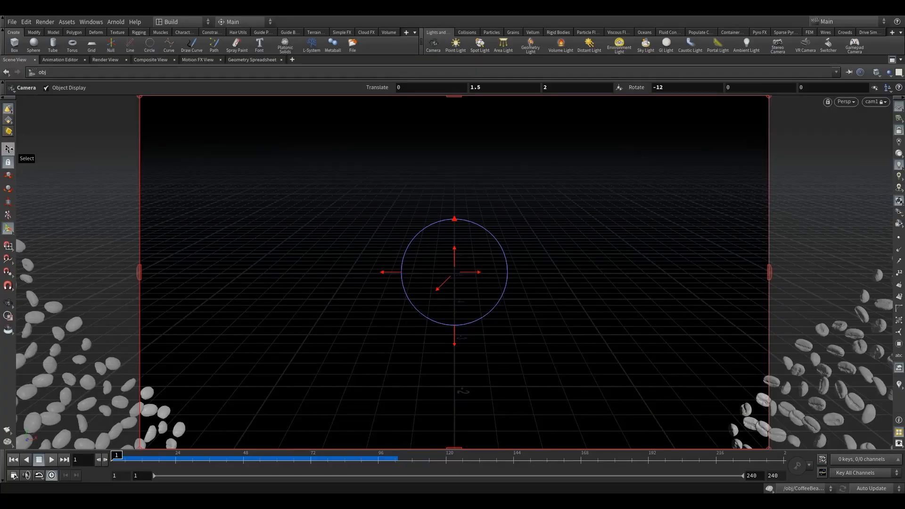
left_click(8, 149)
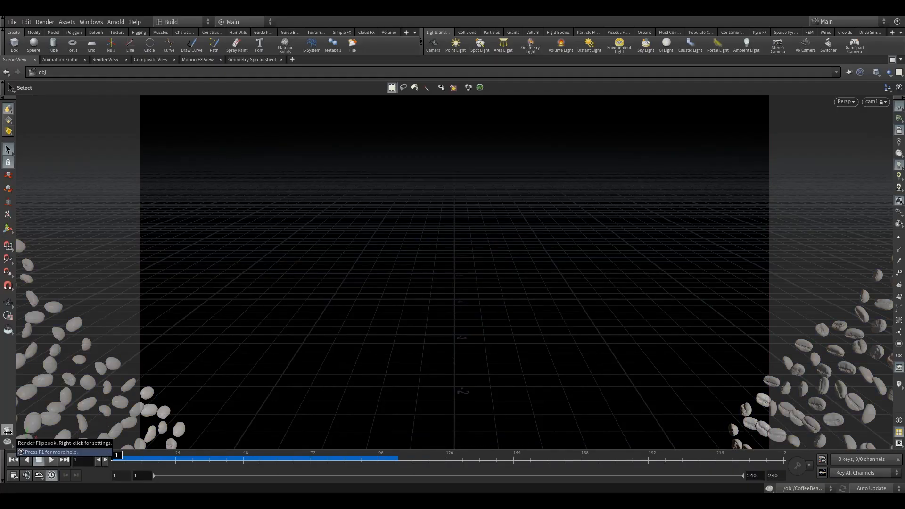
left_click(8, 430)
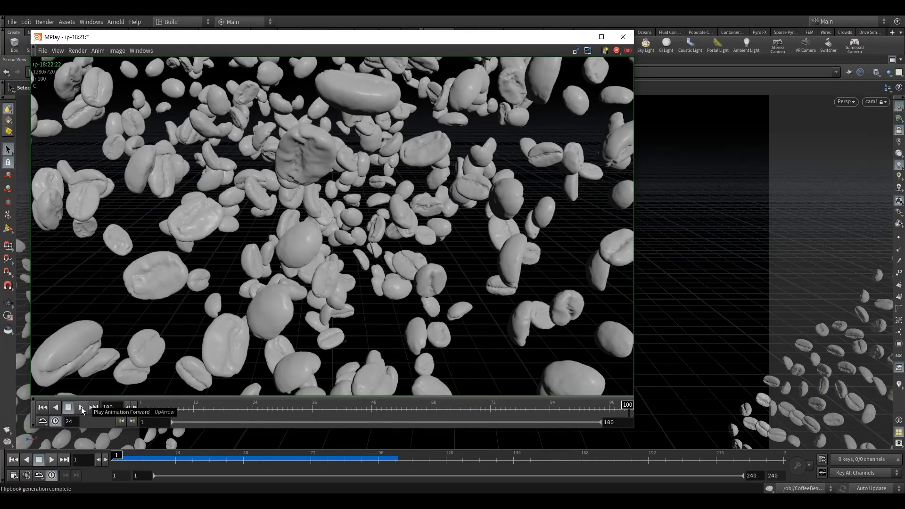
Play back the flipbook in MPlay, stop it and scrub to frame 100 to review the bean motion
left_click(81, 407)
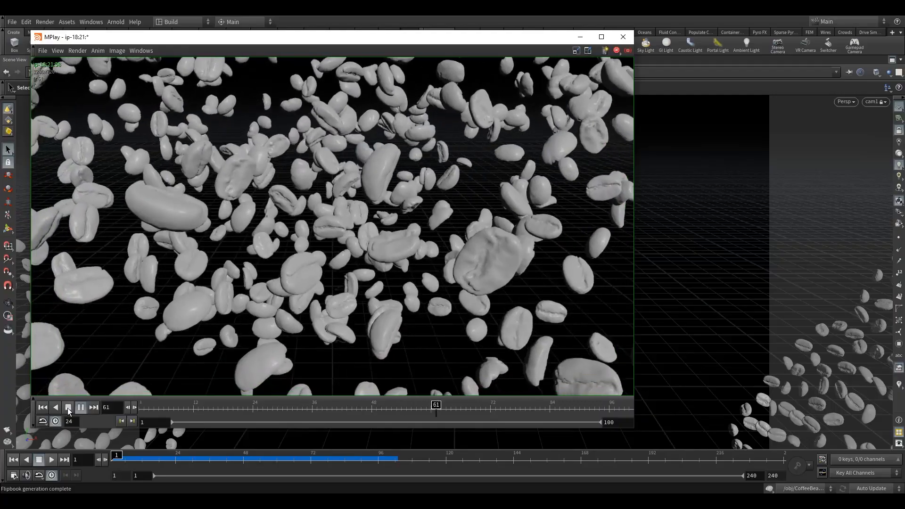
left_click(69, 409)
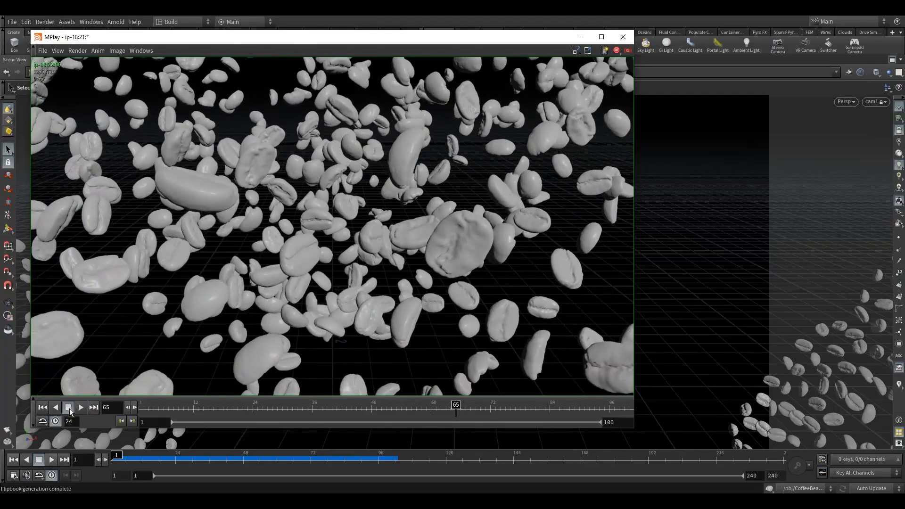
left_click_drag(456, 410, 628, 412)
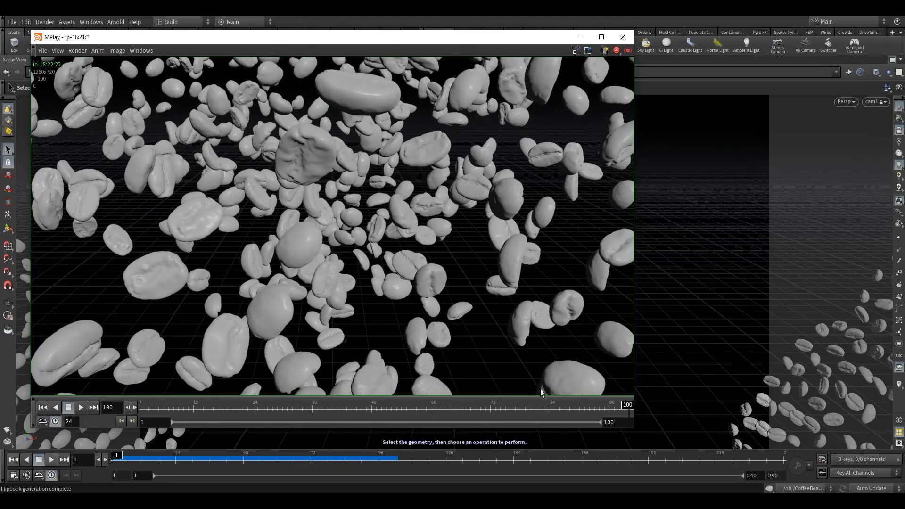